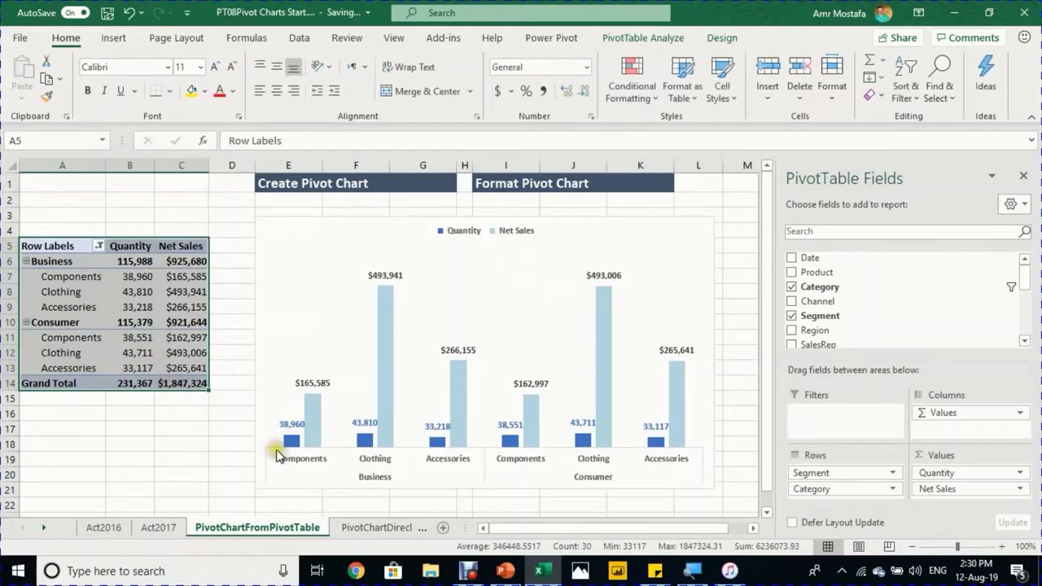
Move the Quantity and Net Sales pivot table from the PivotChartFromPivotTable sheet to cell C15 of the Dashboard sheet
key(ctrl+c)
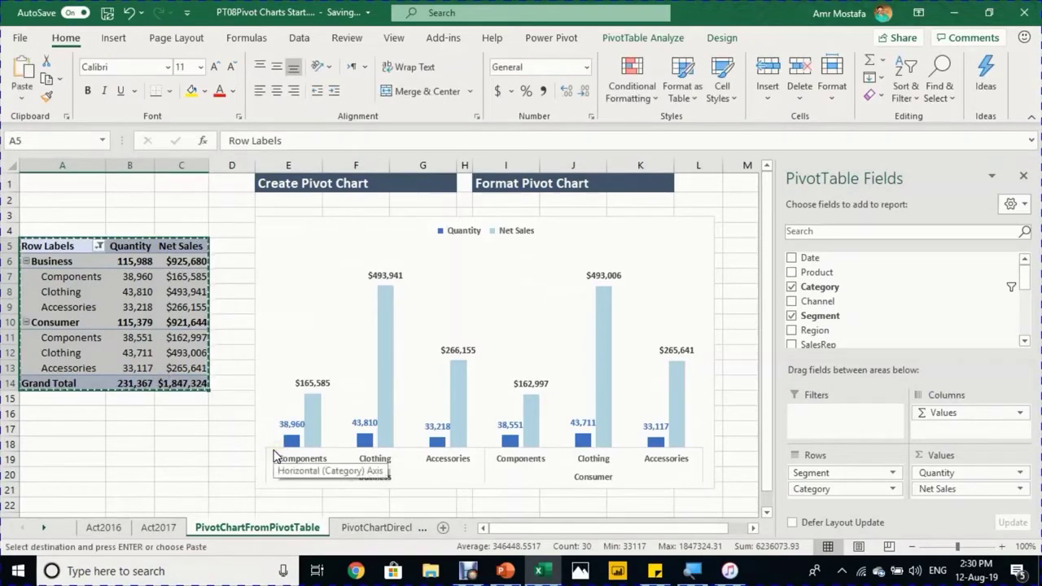
click(368, 529)
click(399, 529)
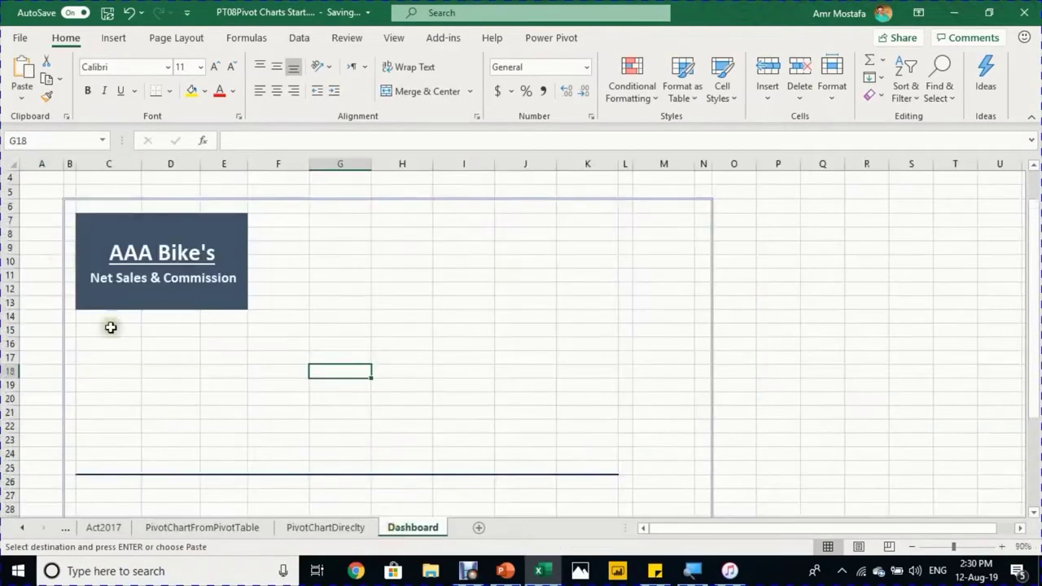
click(98, 331)
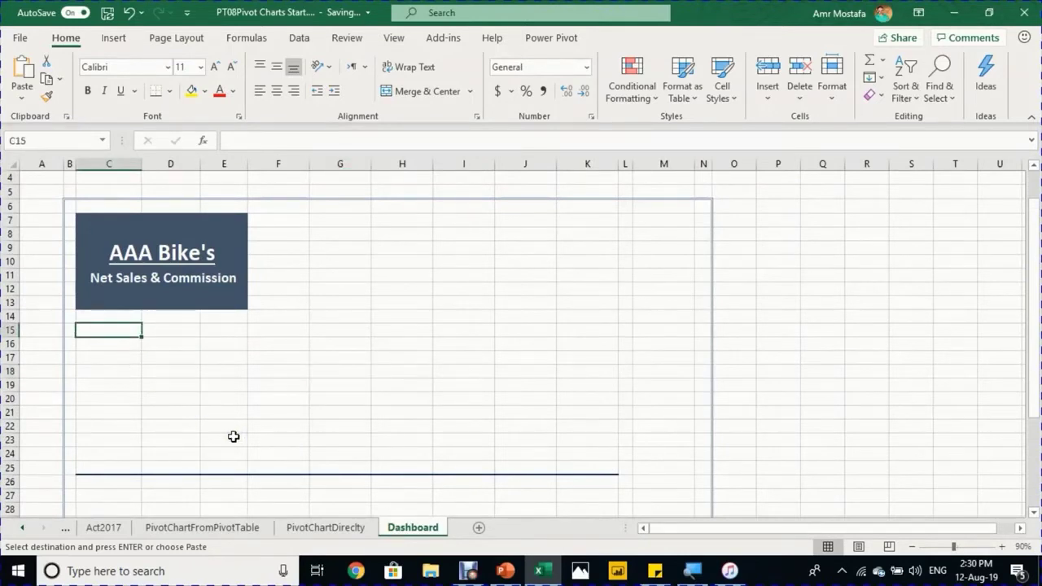
key(ctrl+v)
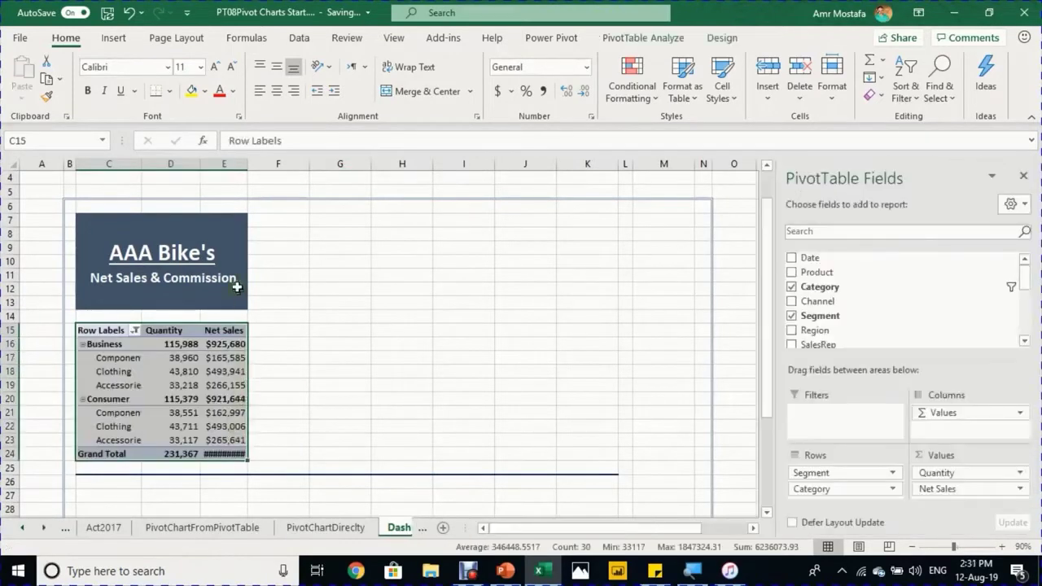
click(278, 371)
Move the Commission and AVGPrice pivot table from the PivotChartDireclty sheet to cell C27 of the Dashboard sheet
scroll(285, 424, down, 1)
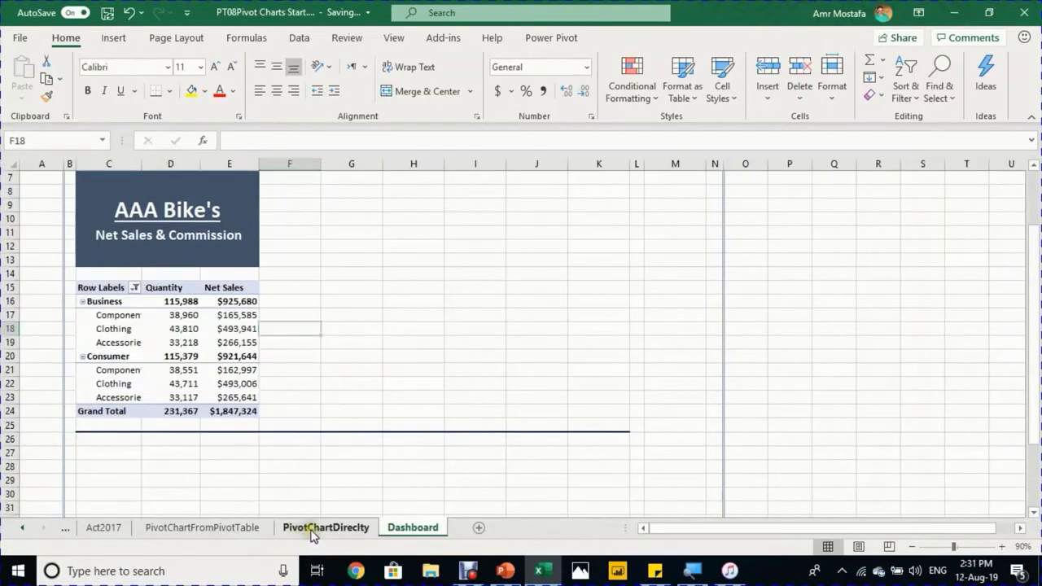
click(313, 529)
drag(55, 226, 207, 364)
key(ctrl+c)
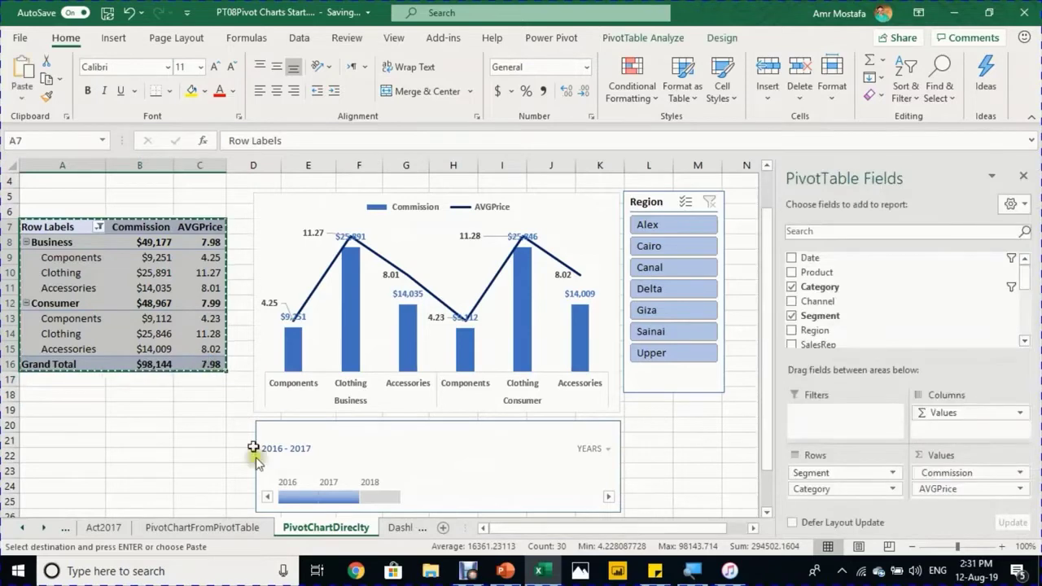
click(398, 527)
click(100, 450)
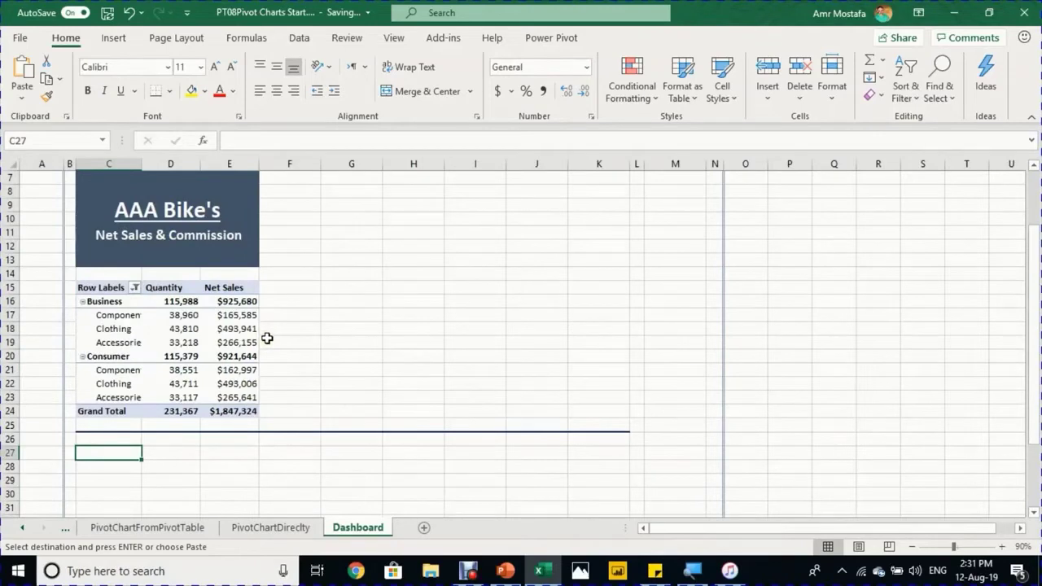
key(ctrl+v)
scroll(267, 337, down, 3)
scroll(245, 382, up, 1)
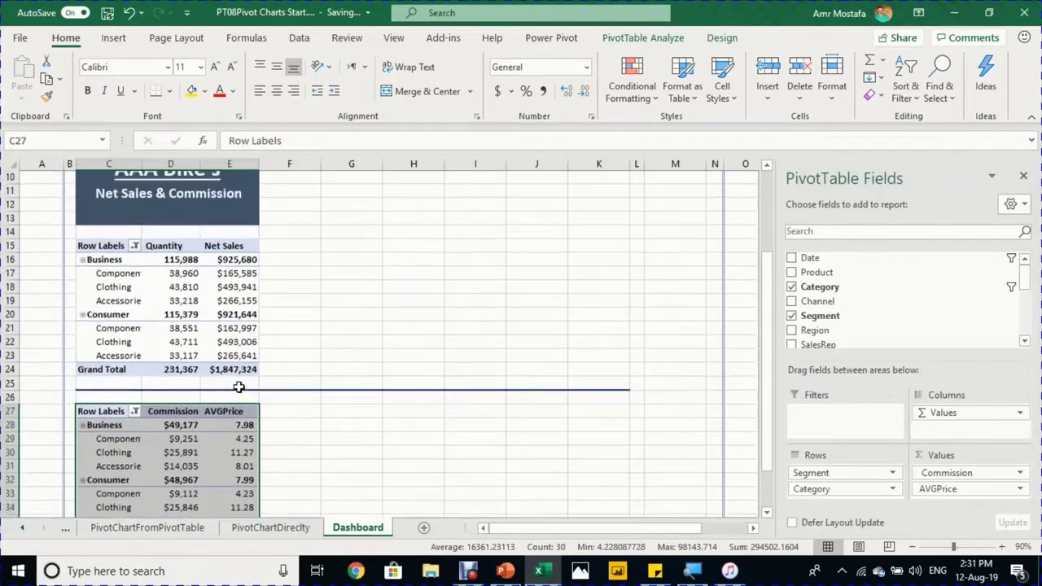
Move the Quantity and Net Sales pivot chart from the PivotChartFromPivotTable sheet to cell F15 of the Dashboard sheet
scroll(313, 261, up, 1)
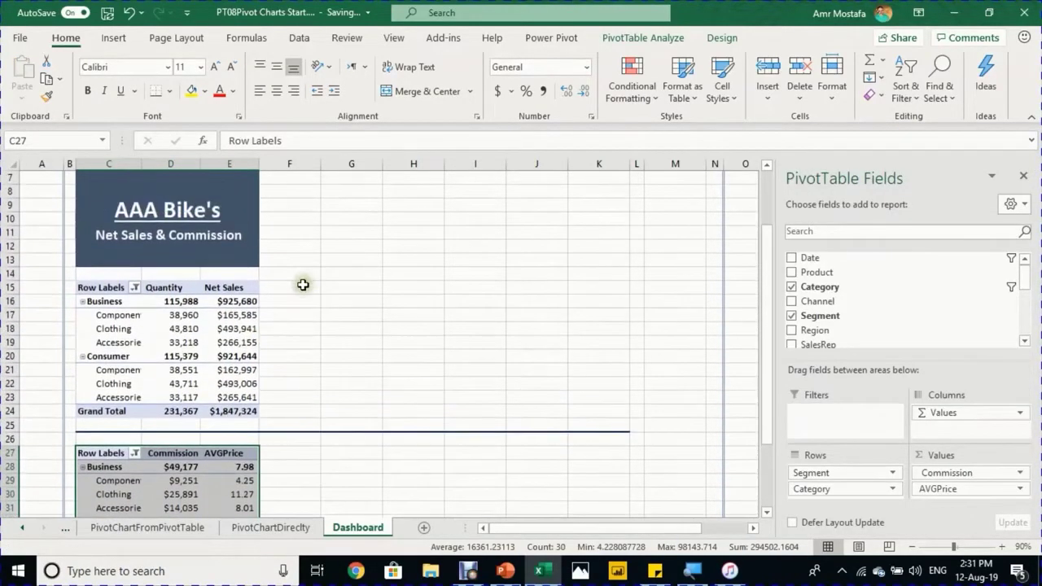
click(303, 284)
click(165, 534)
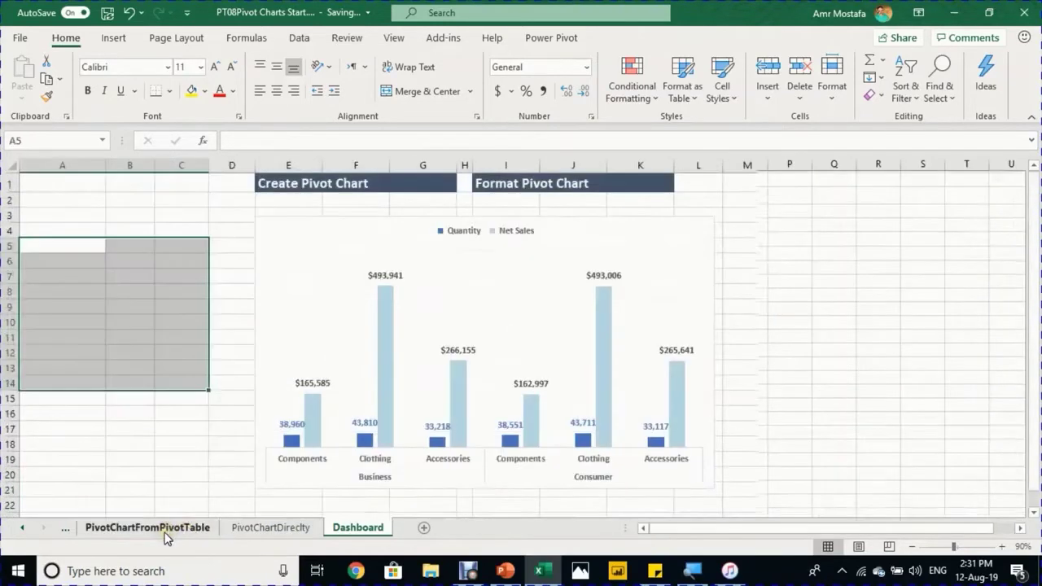
click(384, 229)
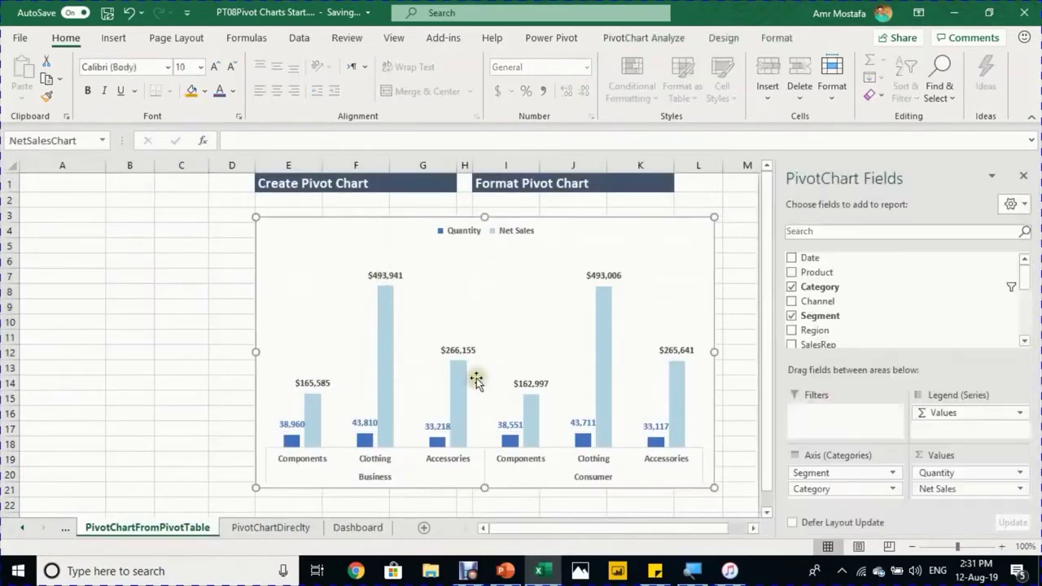
key(Delete)
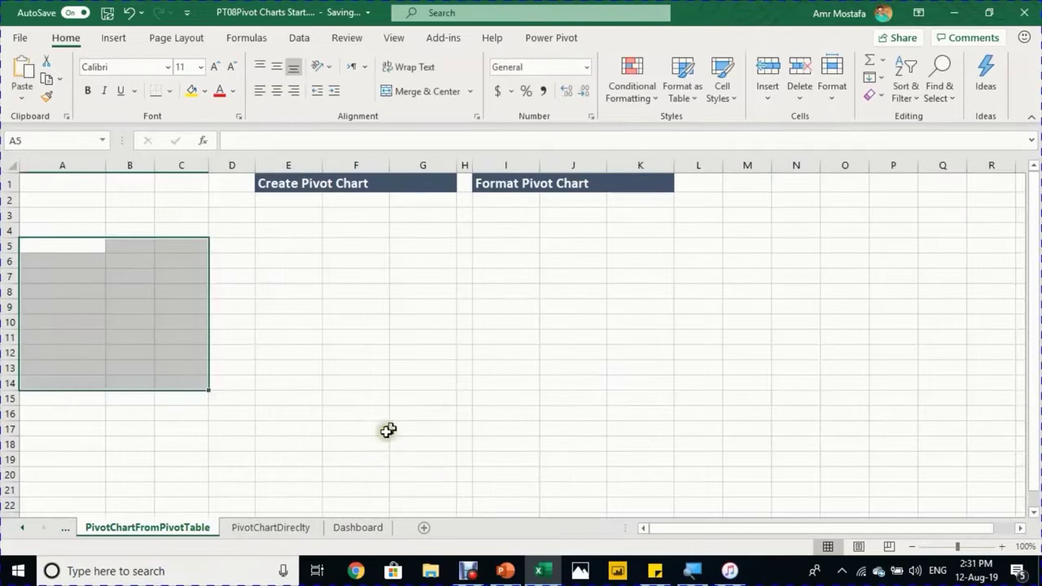
click(342, 527)
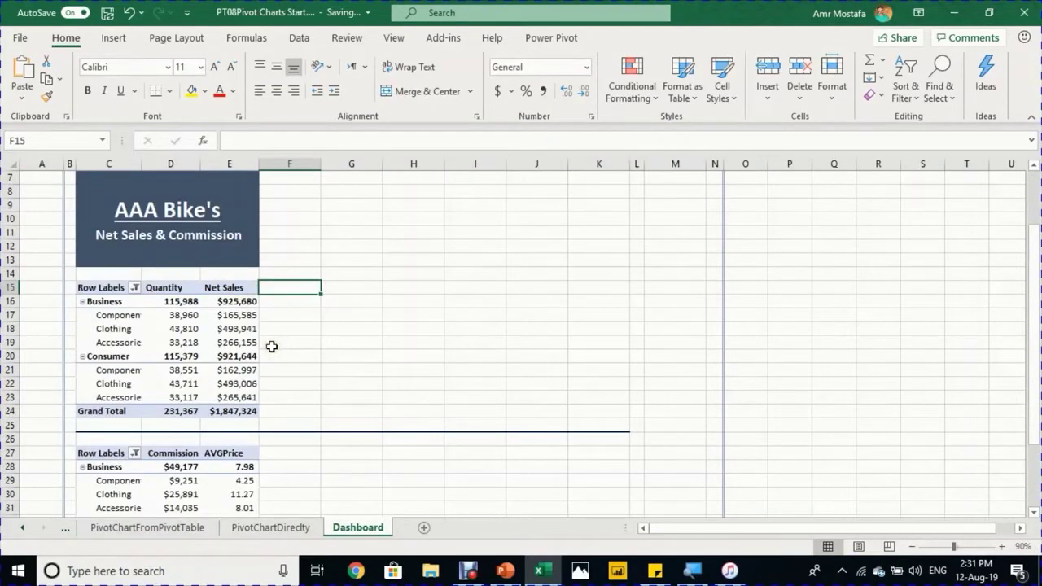
key(ctrl+v)
Shrink the Quantity and Net Sales chart to fit rows 15 to 24 and columns F to K
scroll(484, 337, down, 2)
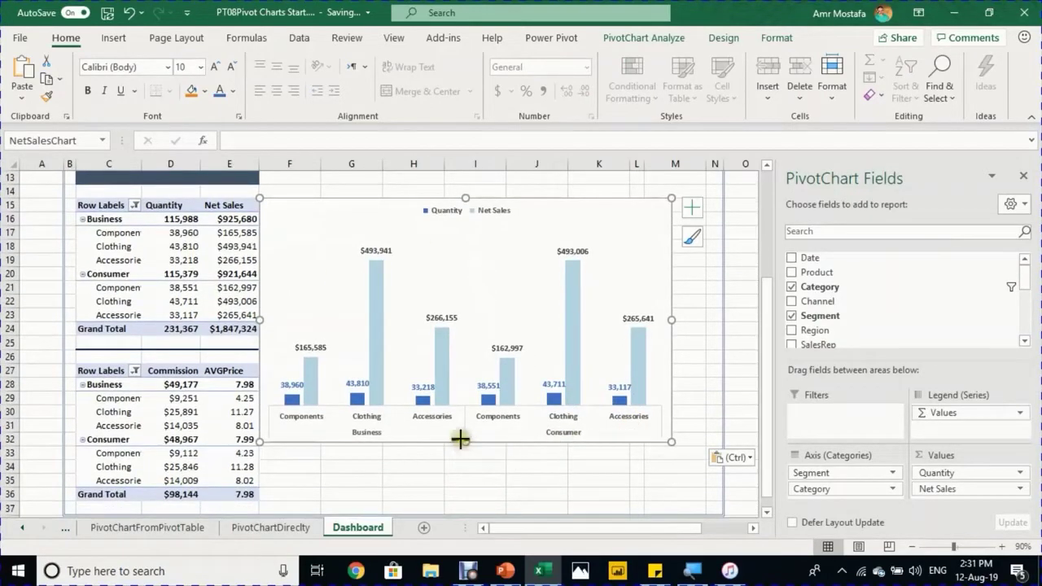
drag(460, 439, 472, 338)
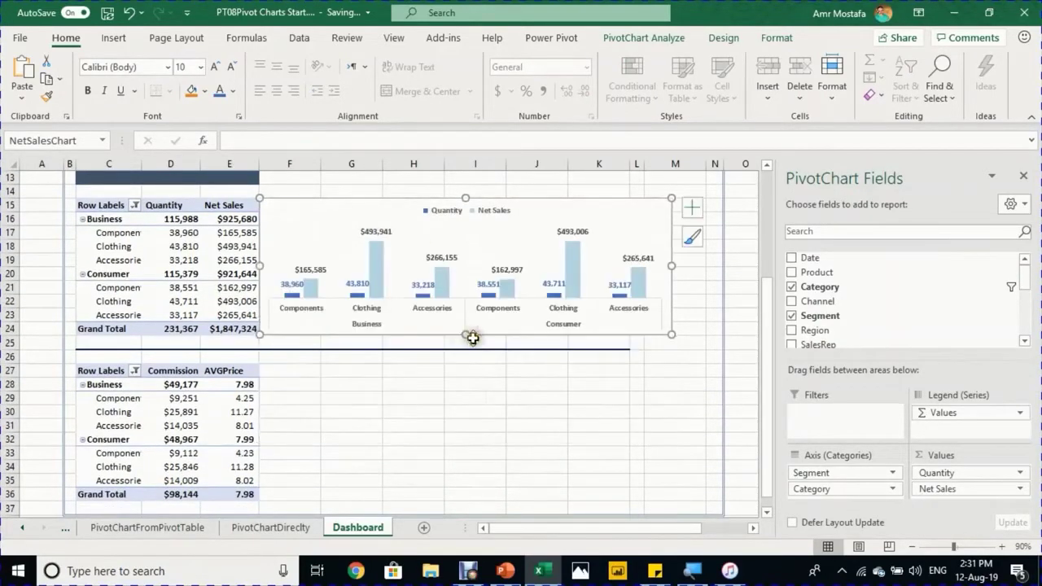
drag(672, 264, 630, 262)
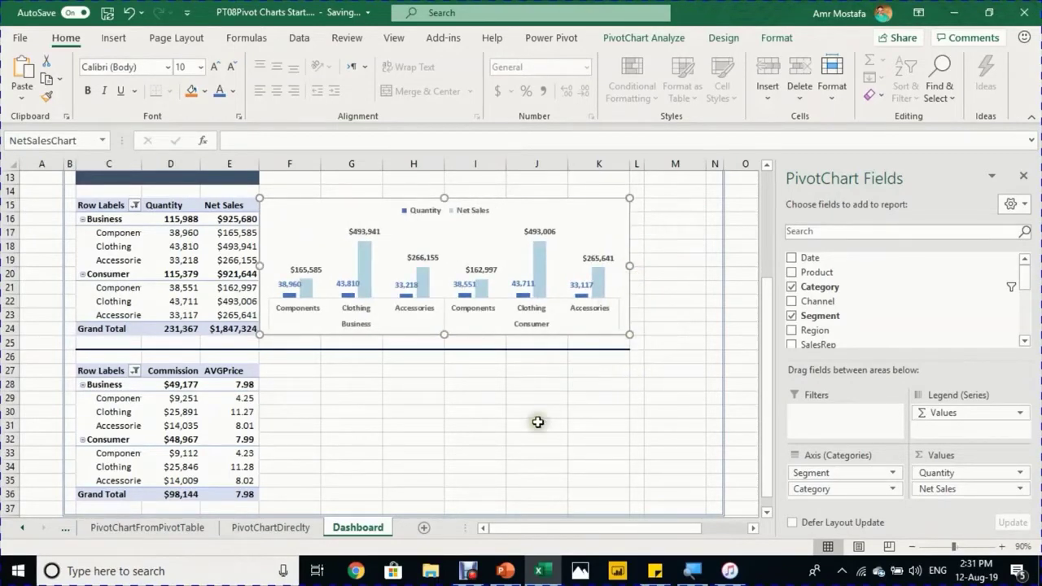
click(538, 421)
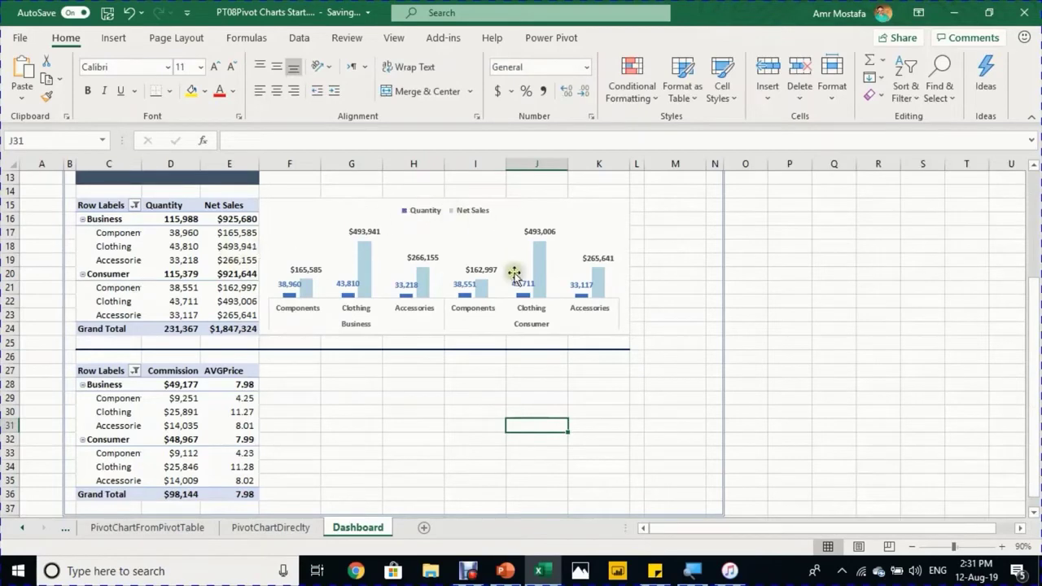
Move the Commission and AVGPrice chart from the PivotChartDireclty sheet to cell F27 of the Dashboard and fit its width to columns F to K
click(268, 527)
click(349, 197)
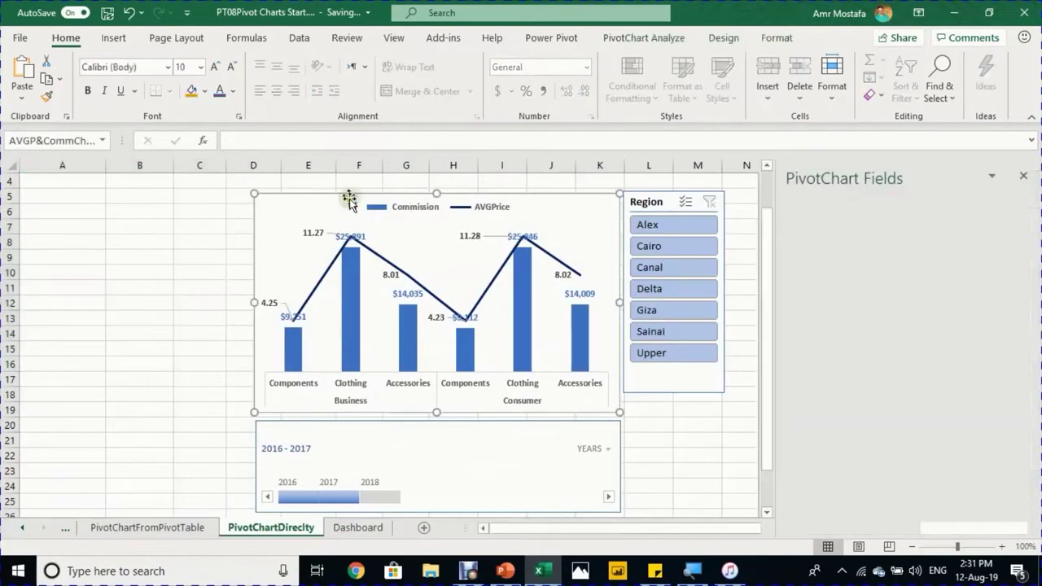
key(ctrl+x)
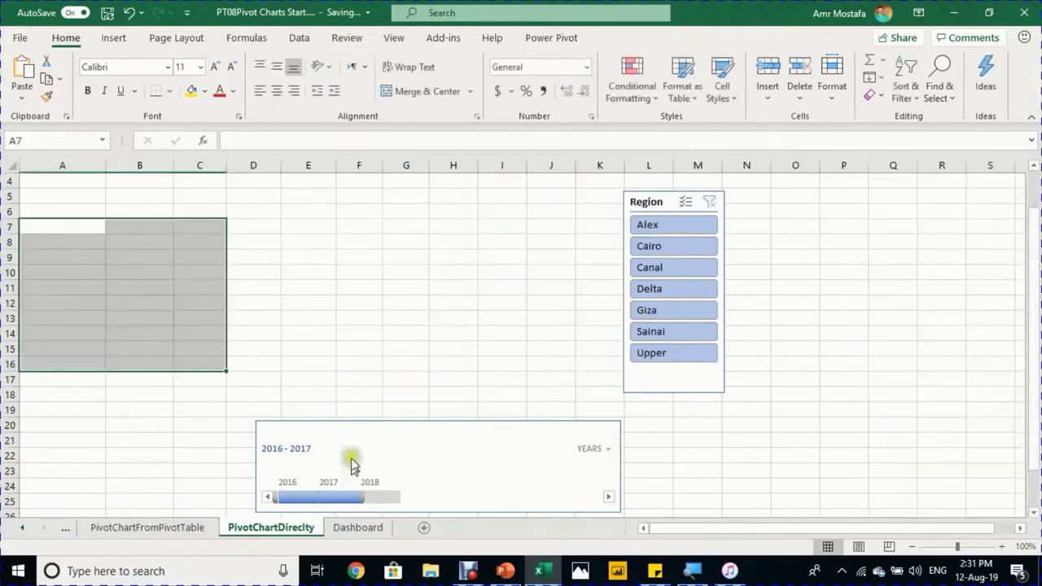
click(357, 526)
click(284, 374)
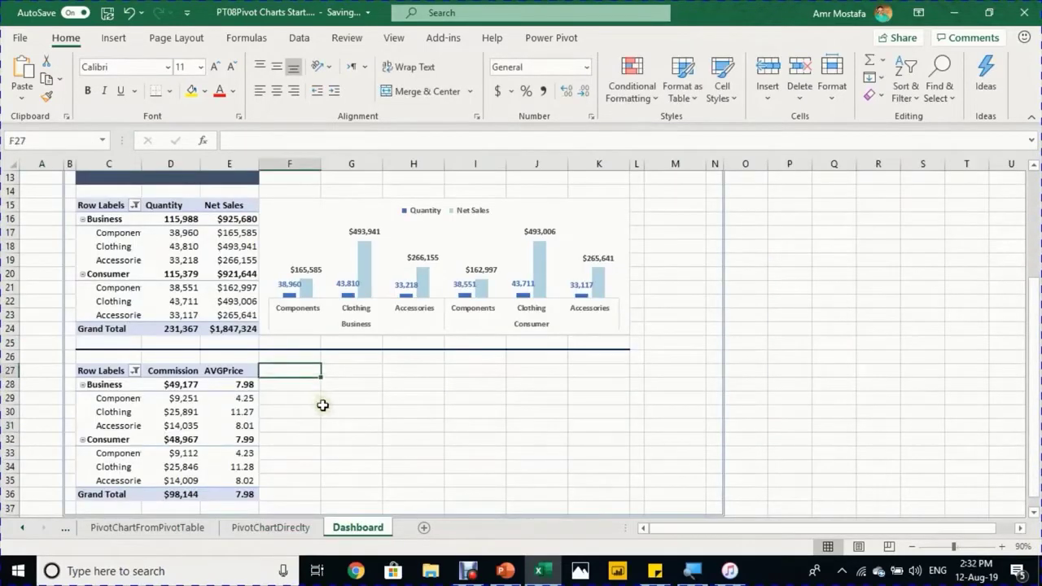
key(ctrl+v)
key(Escape)
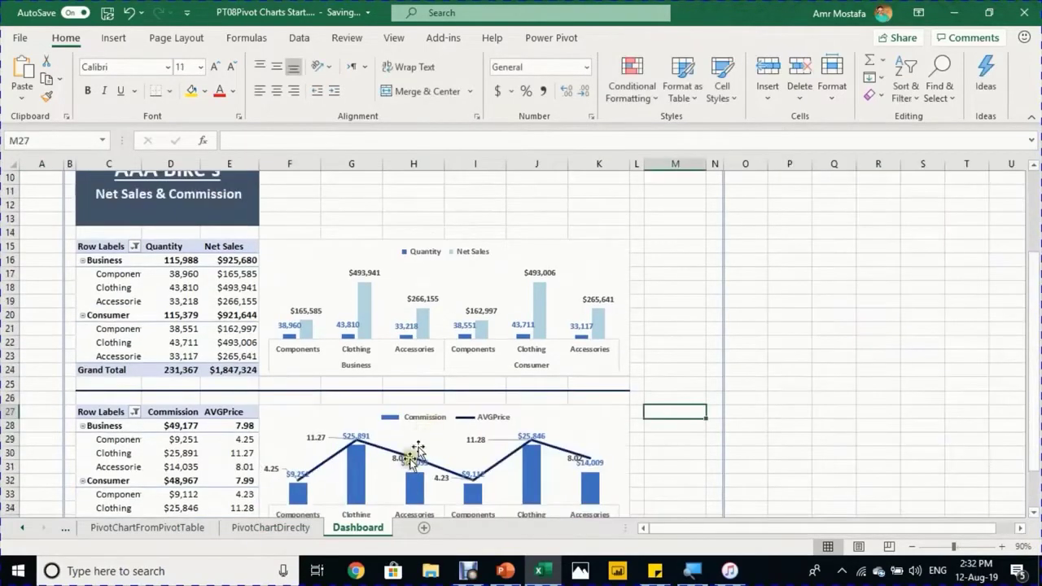
Move the Region slicer from the PivotChartDireclty sheet to cell M15 of the Dashboard and narrow it to about 0.91"
click(280, 528)
click(692, 383)
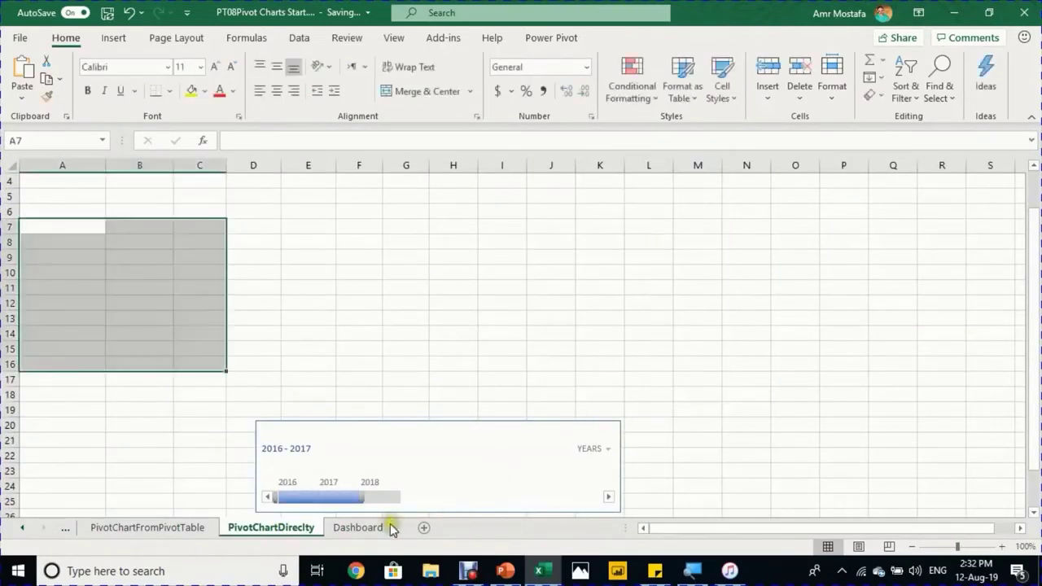
click(378, 527)
click(680, 250)
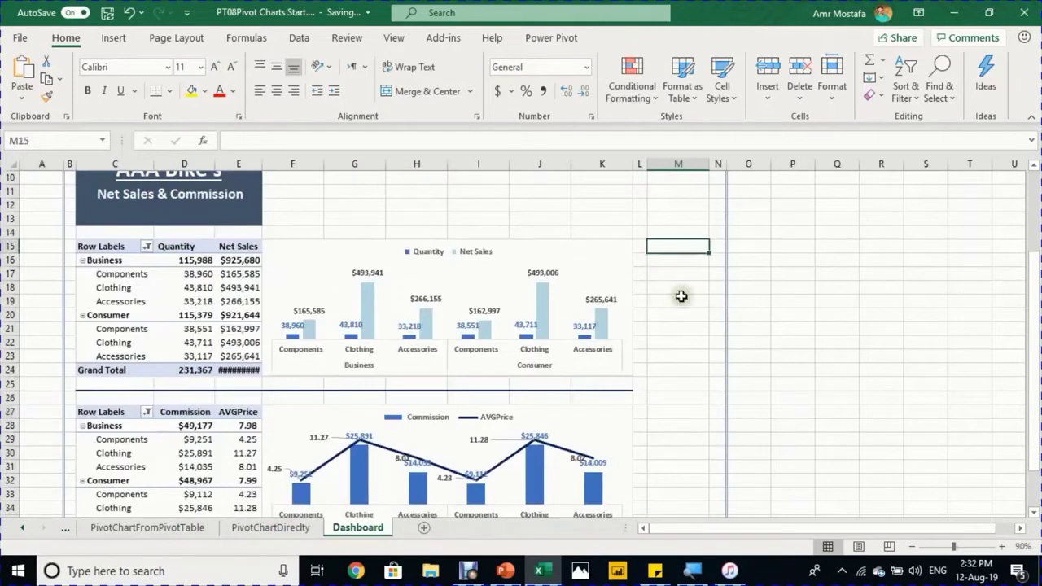
key(ctrl+v)
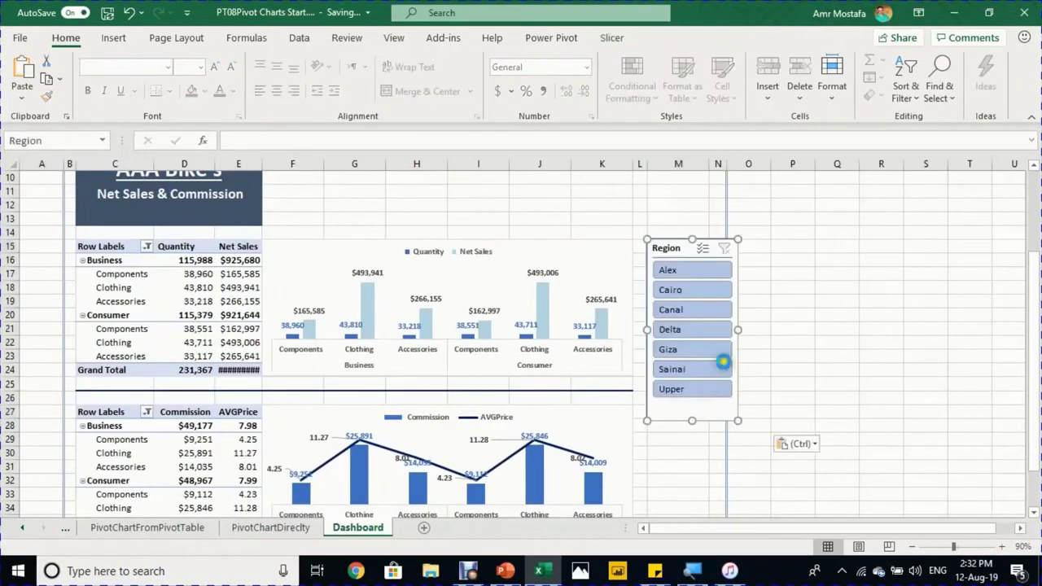
drag(739, 328, 708, 323)
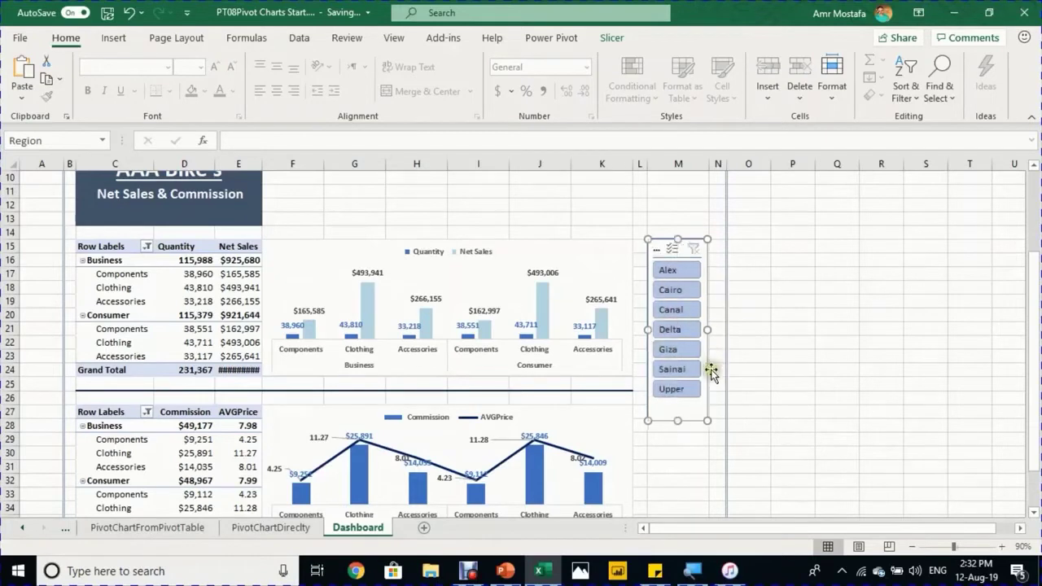
click(766, 338)
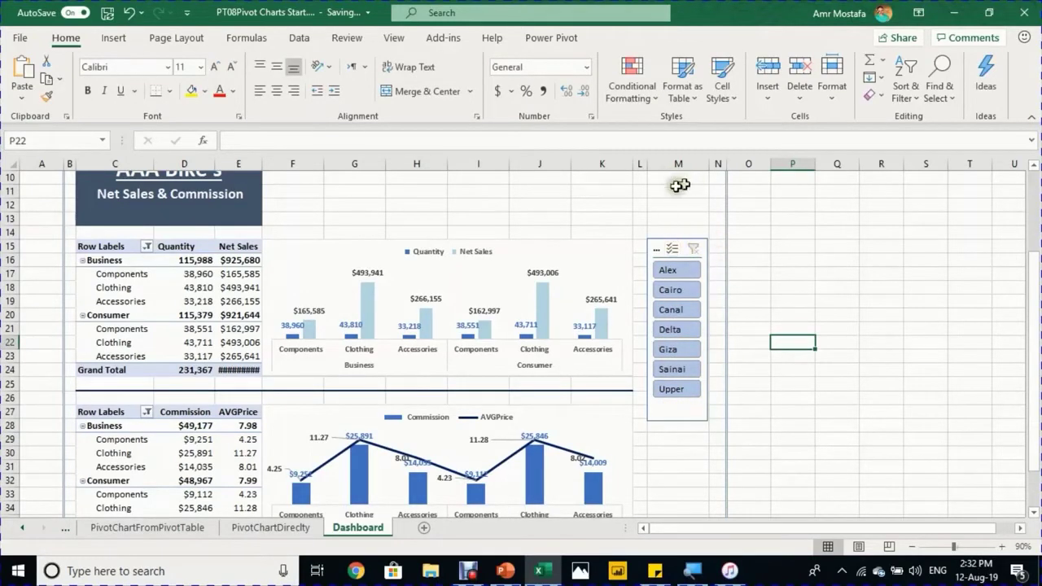
Turn on Snap to Grid for aligning the Region slicer with the worksheet cells
click(678, 240)
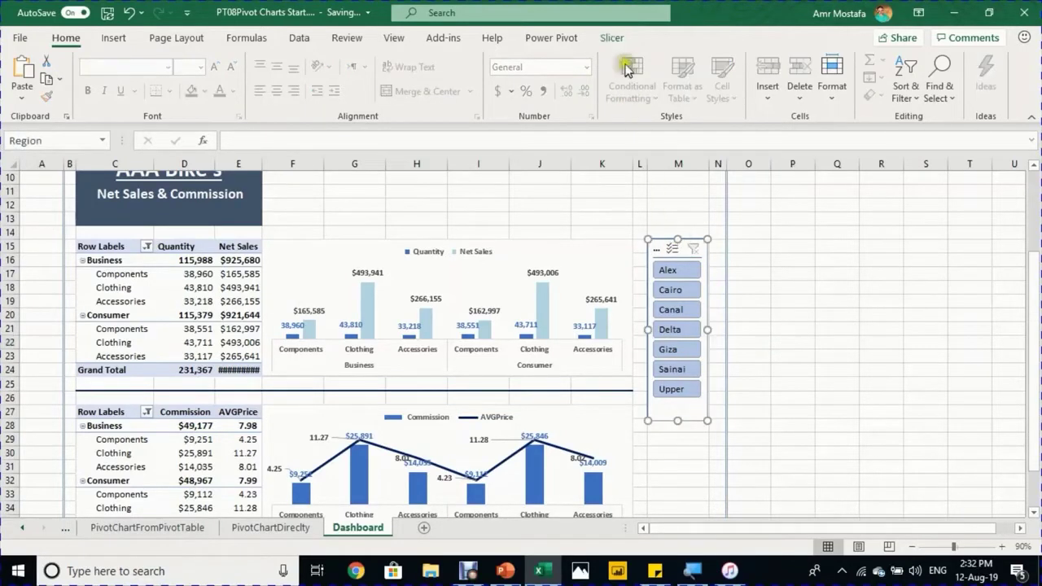
click(617, 37)
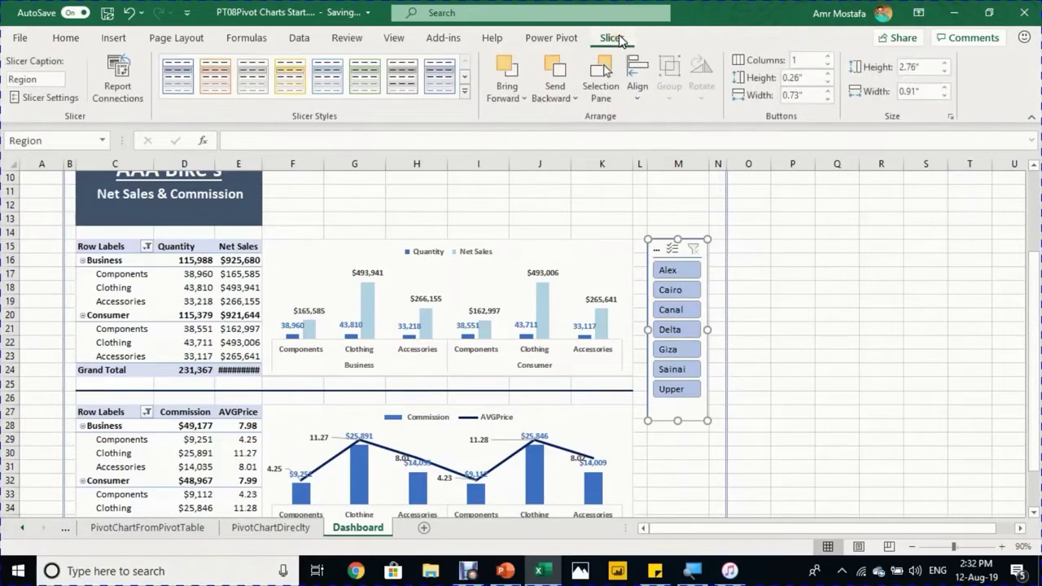
click(643, 90)
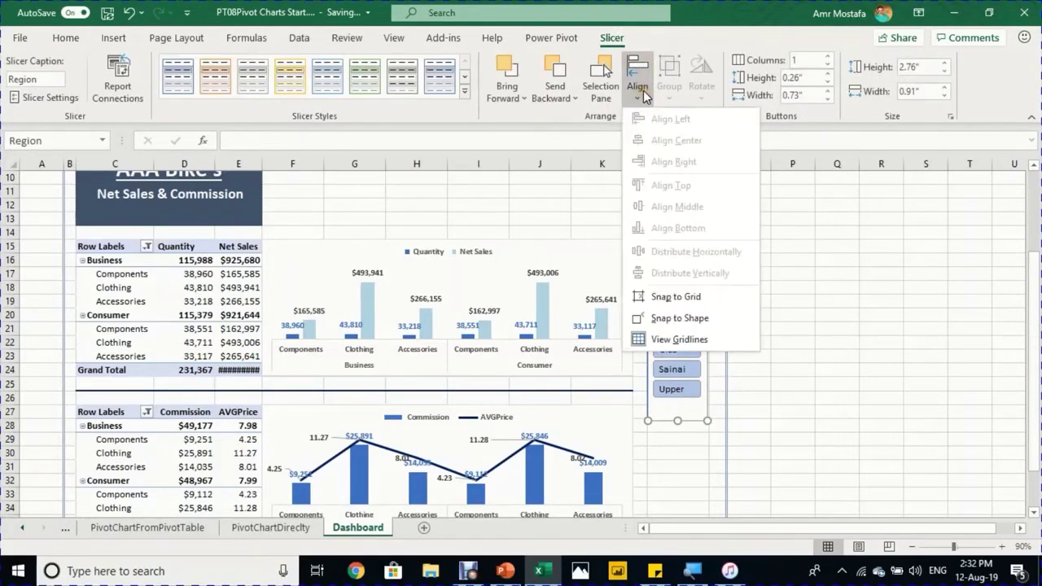
click(675, 299)
Try out grid snapping by widening the Region slicer to about 1.88" and nudging it vertically and sideways and back
drag(711, 331, 769, 331)
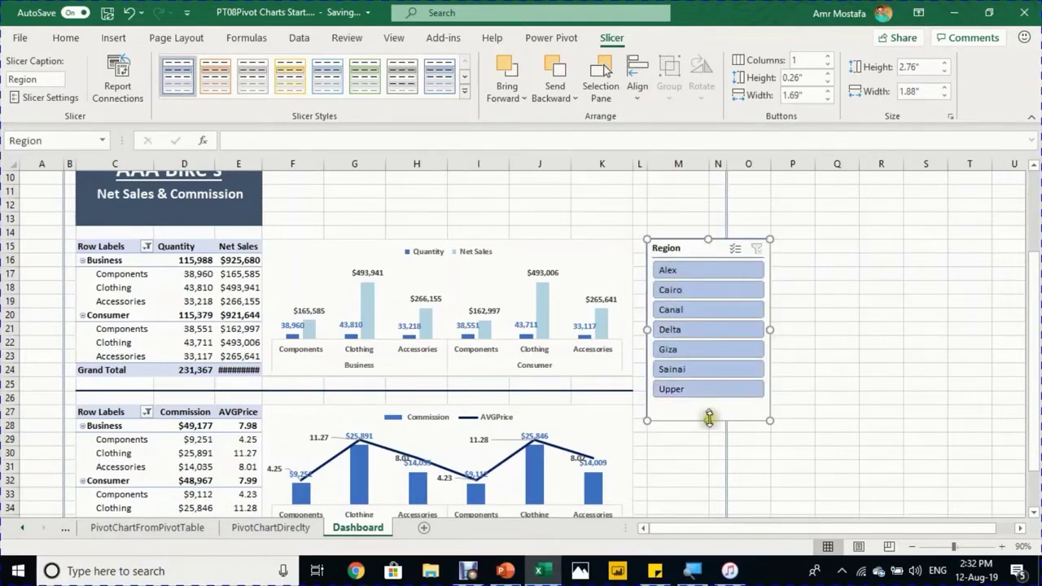
key(Down)
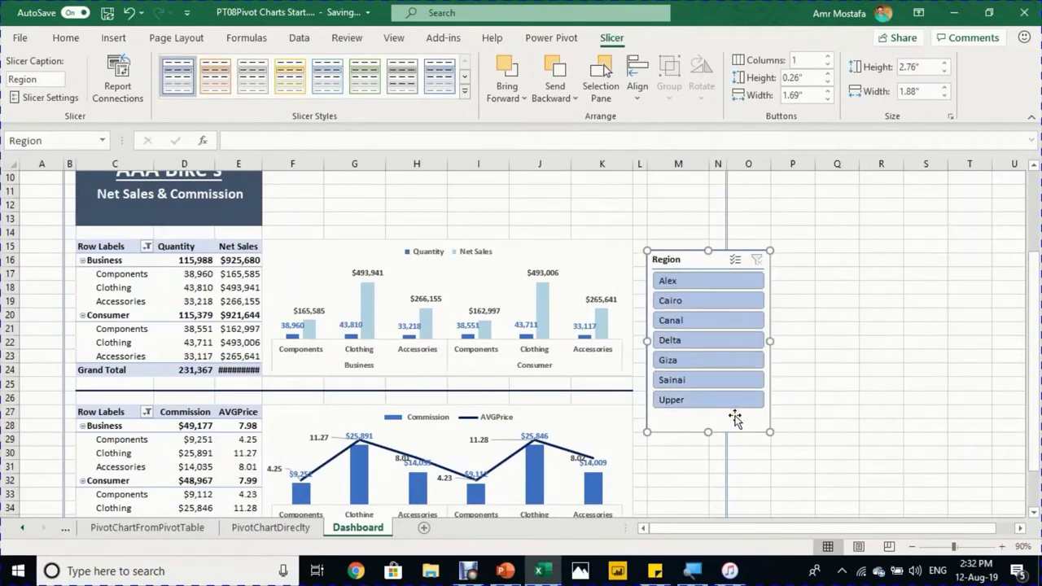
key(Up)
key(Down)
key(Right)
key(Left)
key(Up)
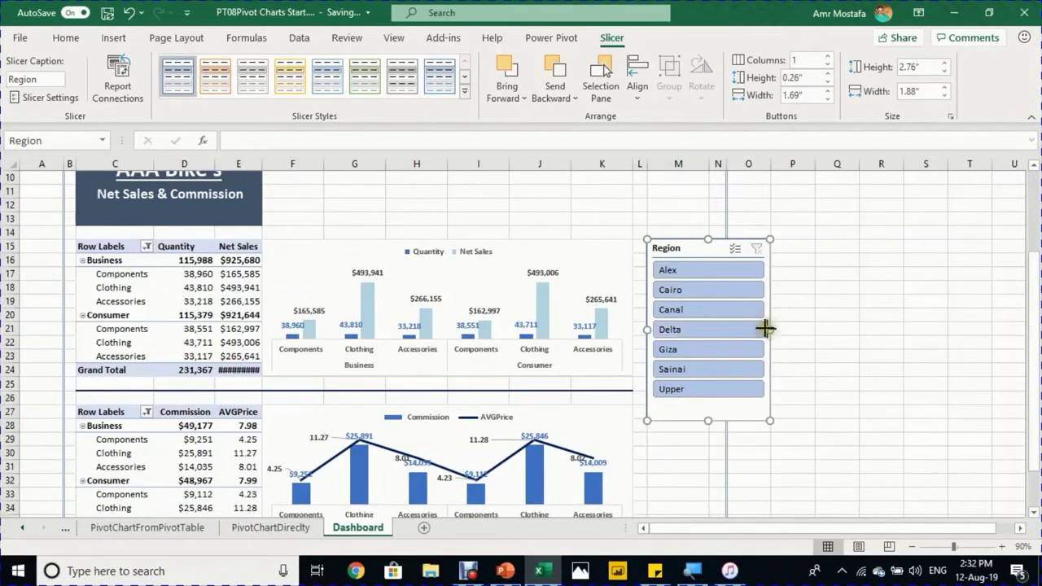
Resize the Region slicer to column M's width, about 0.94", and extend it down through row 36, about 4.6" high
drag(765, 328, 708, 326)
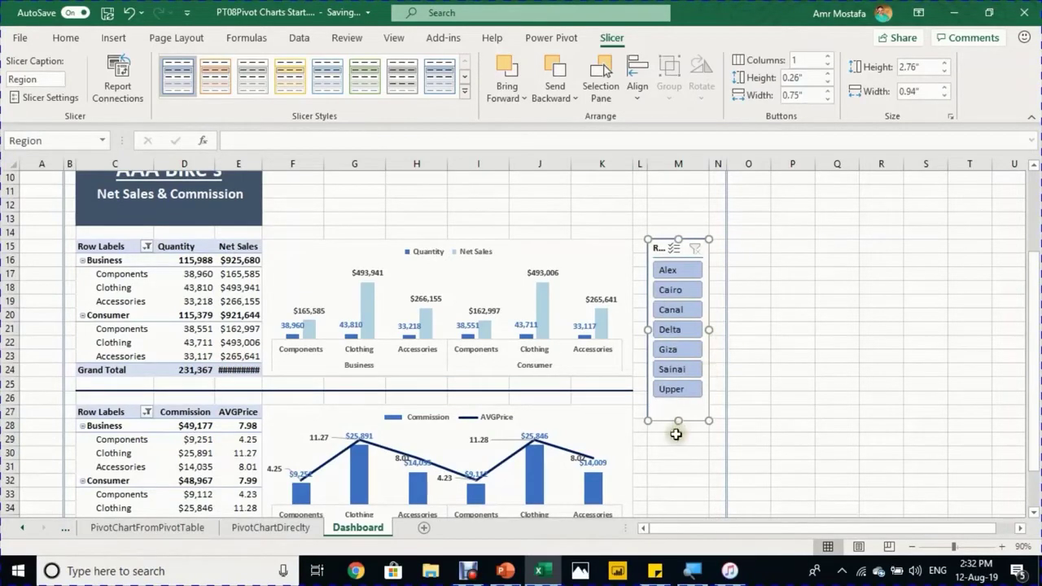
drag(678, 420, 679, 457)
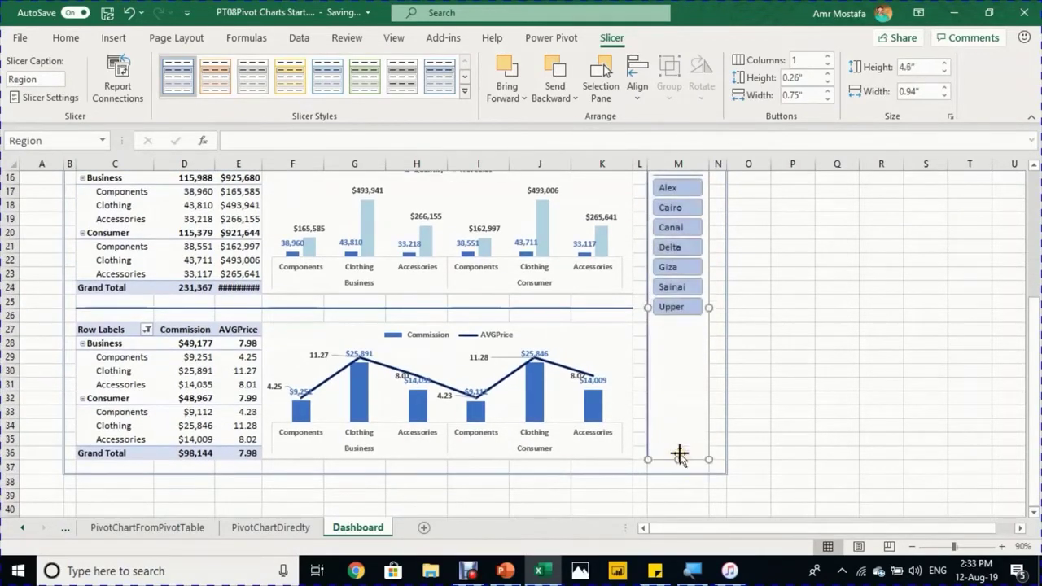
click(789, 384)
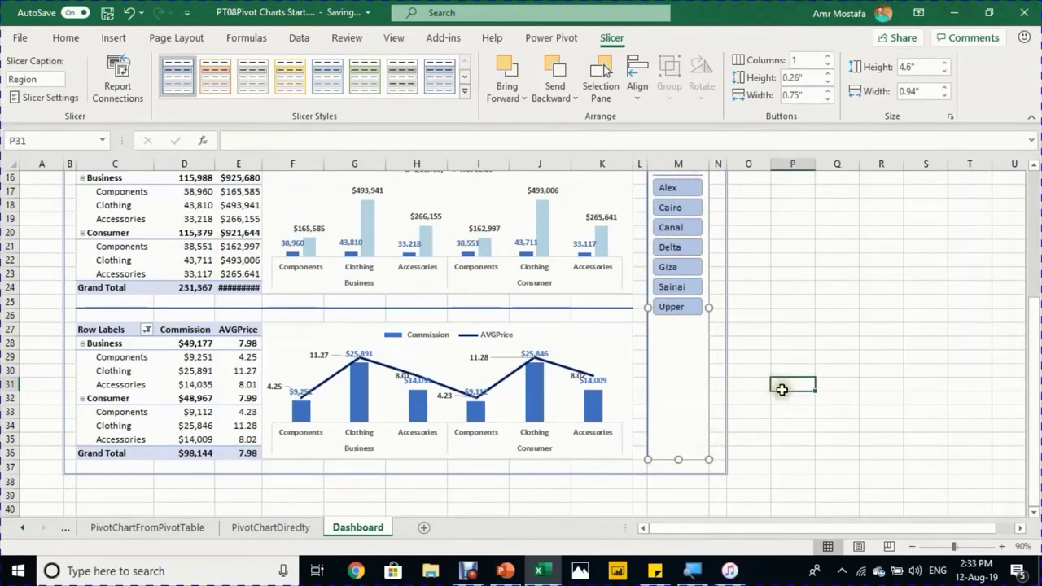
Set the button height of the Region slicer to 0.55" so its buttons fill the slicer's length
scroll(779, 321, up, 2)
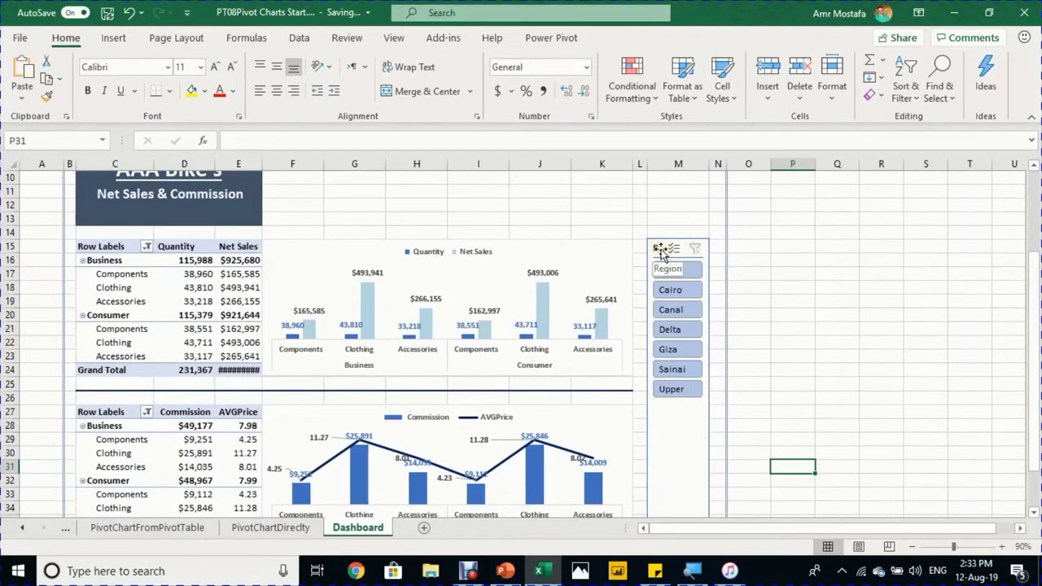
click(675, 241)
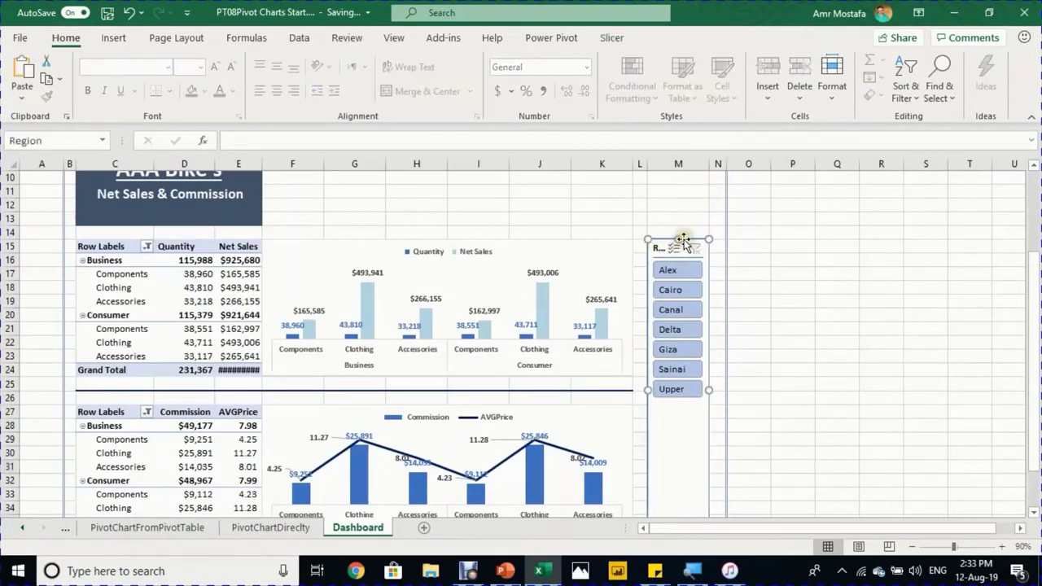
click(621, 40)
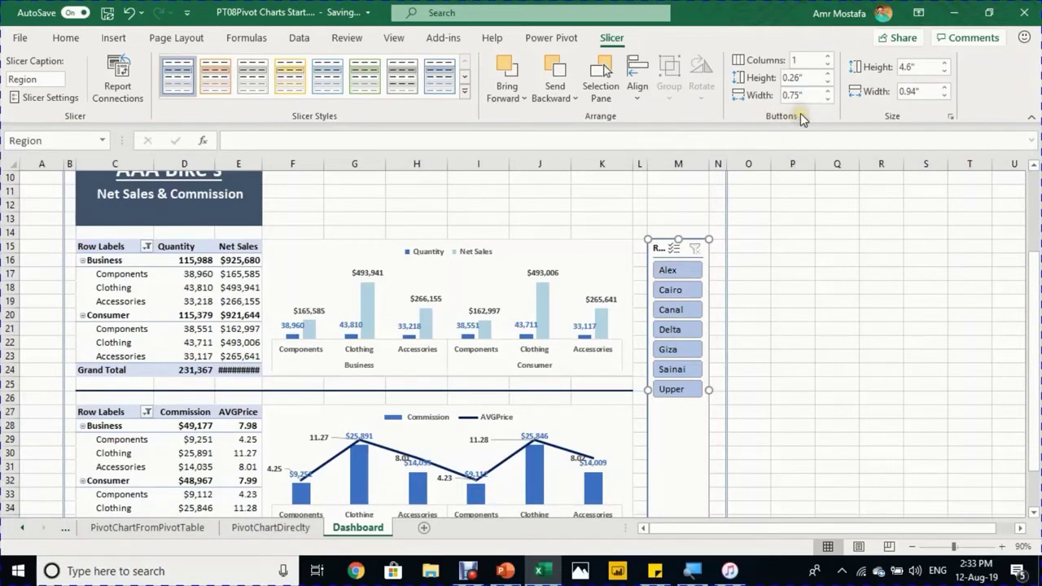
click(828, 74)
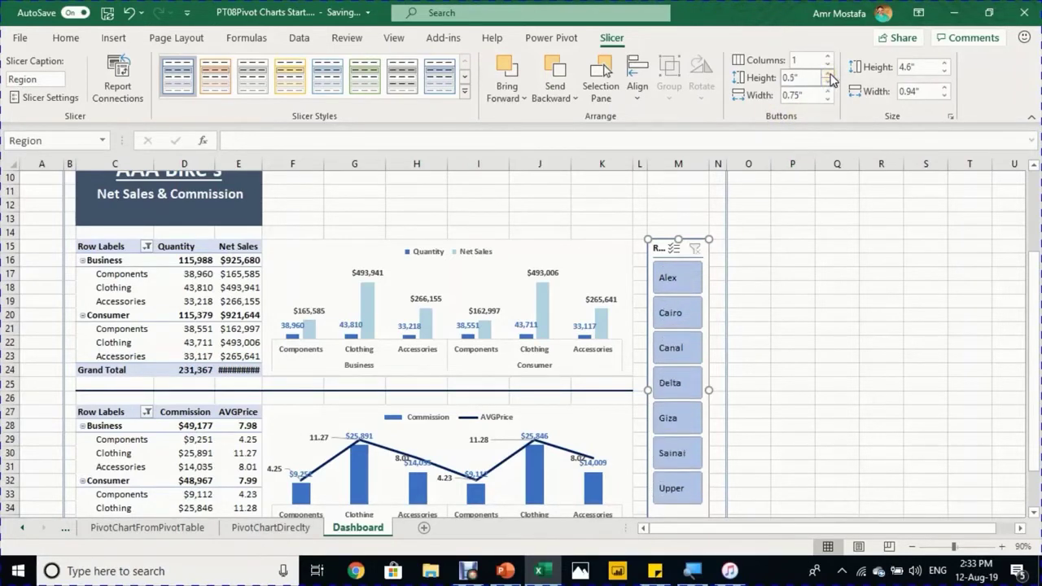
click(829, 74)
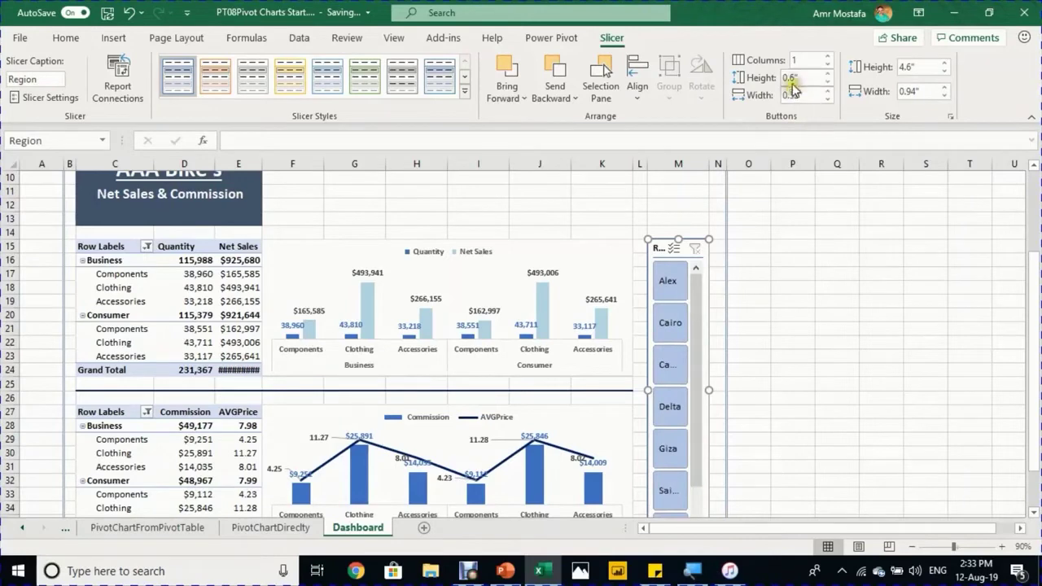
click(827, 82)
click(768, 366)
scroll(768, 326, down, 1)
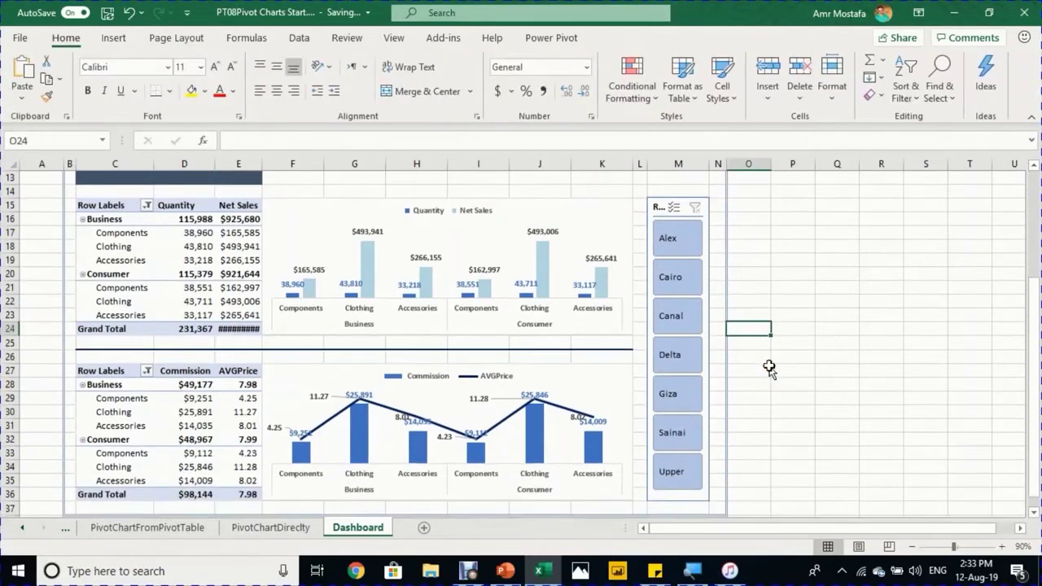
Hide the header of the Region slicer
click(682, 196)
click(681, 199)
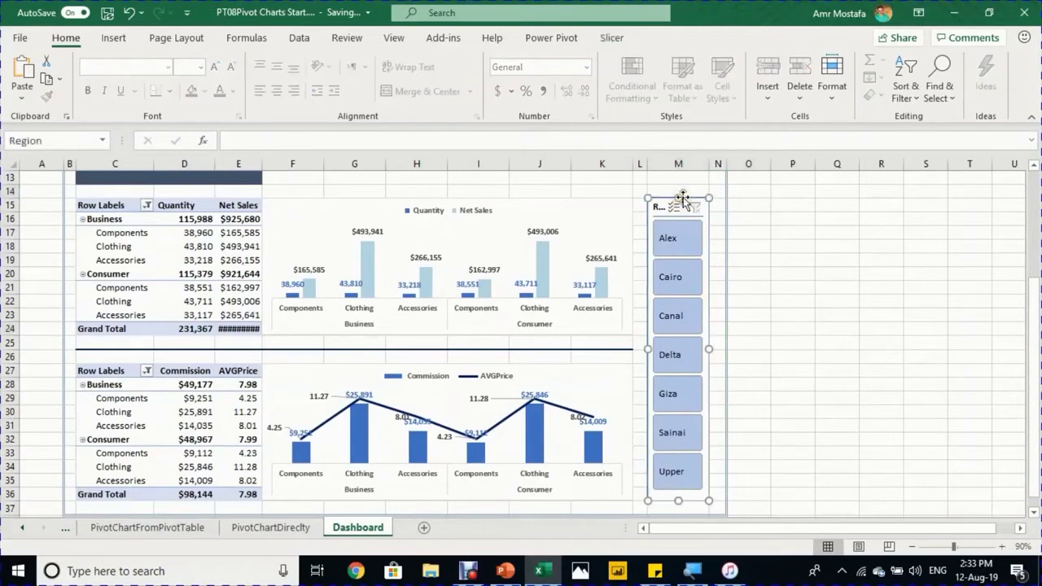
click(617, 37)
click(58, 99)
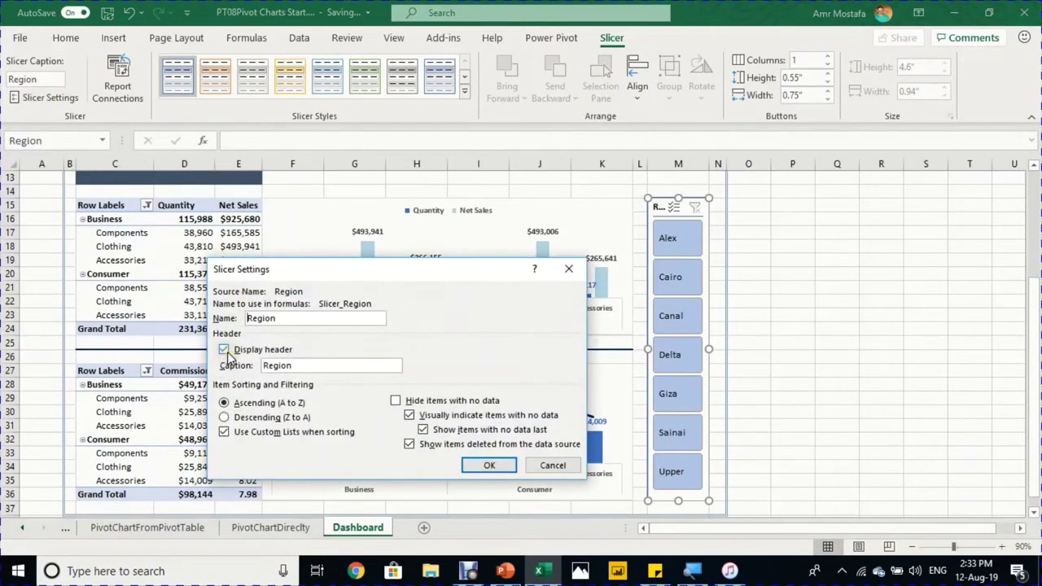
click(489, 465)
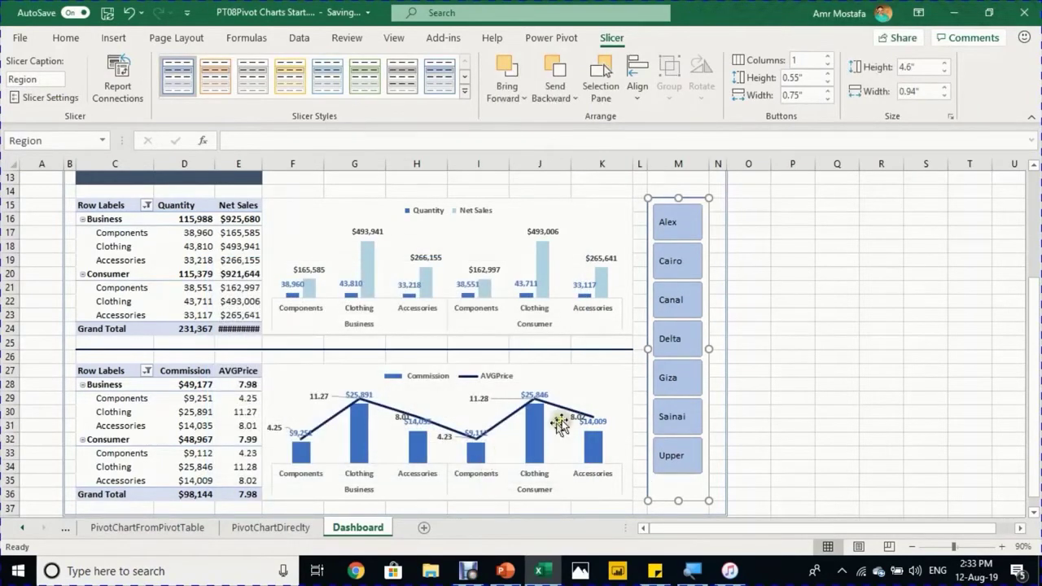
Test the Region slicer by filtering to Alex, Cairo and Canal one after another
click(684, 231)
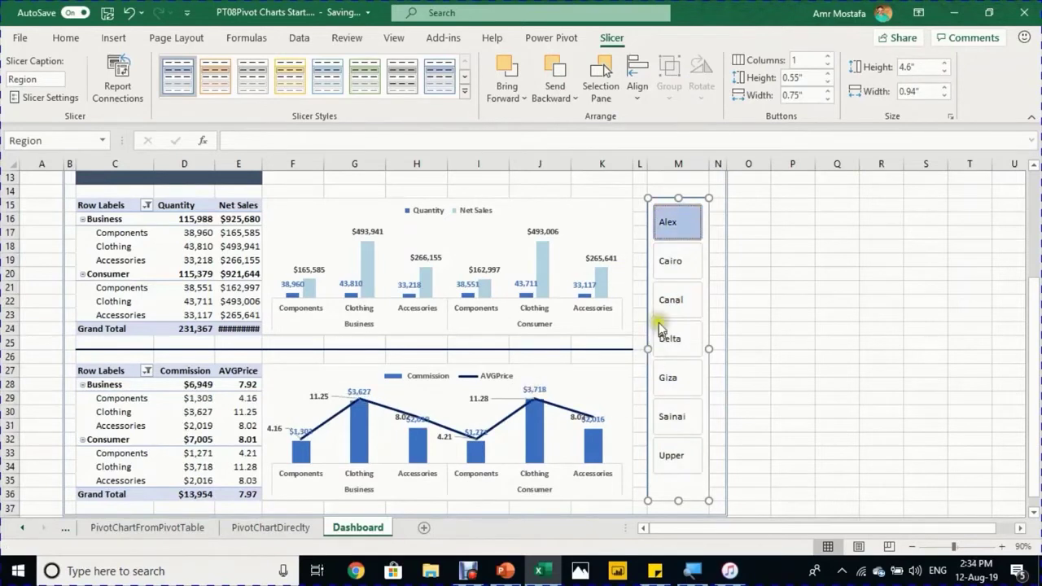
click(669, 267)
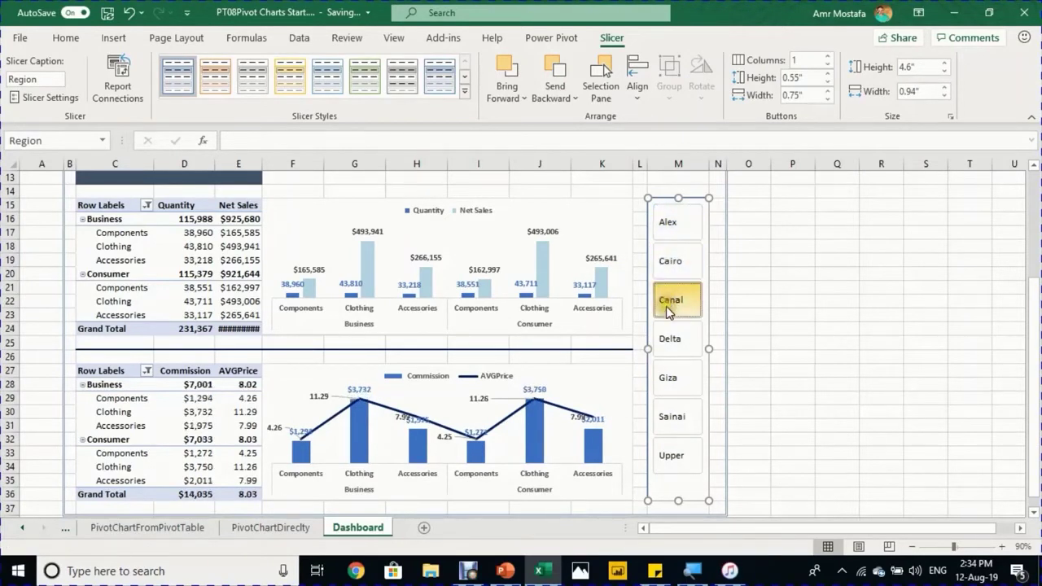
click(668, 301)
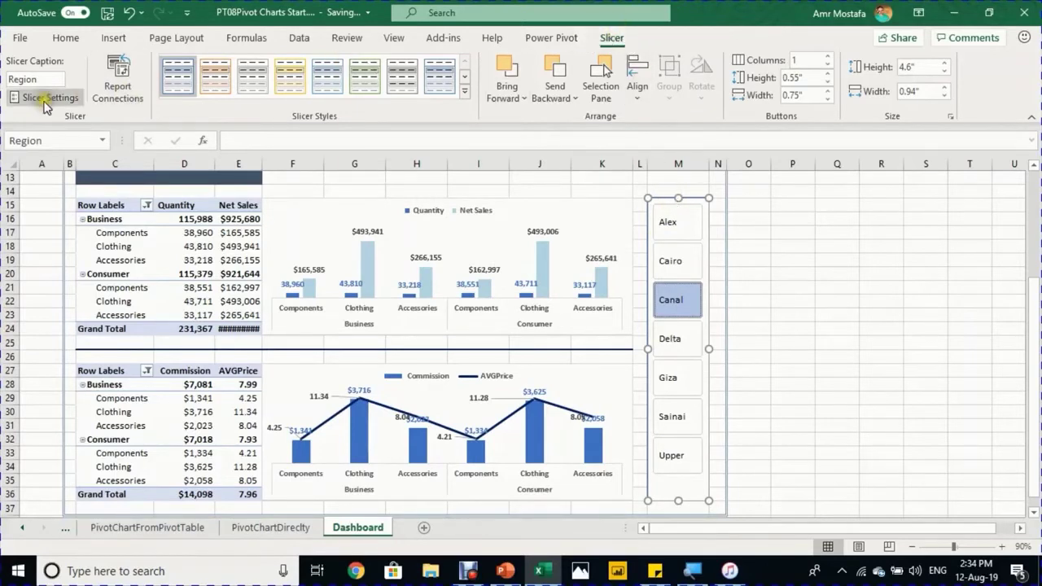
Connect the Region slicer to the NetSales pivot table as well
click(118, 83)
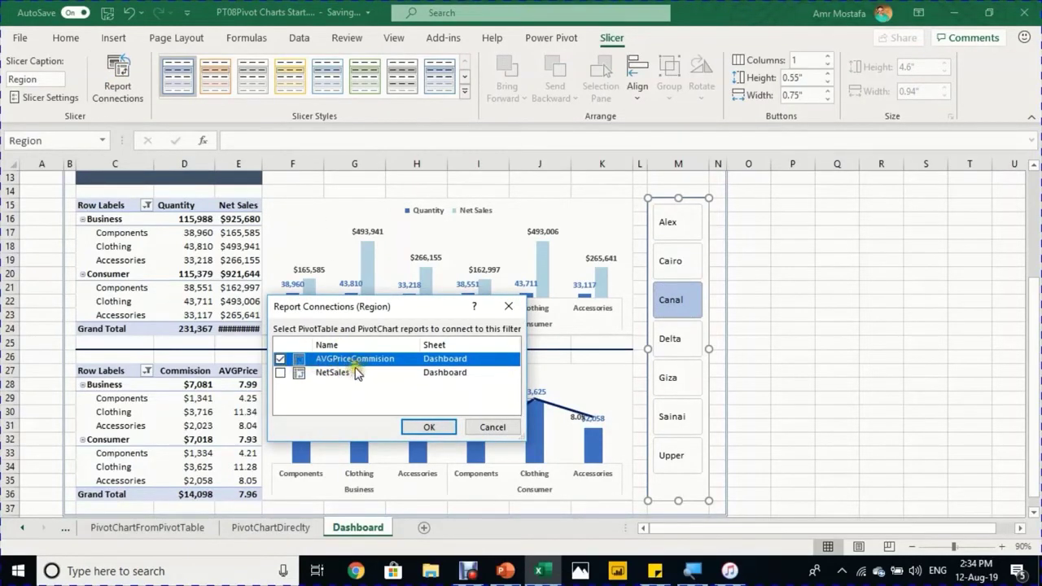
click(281, 373)
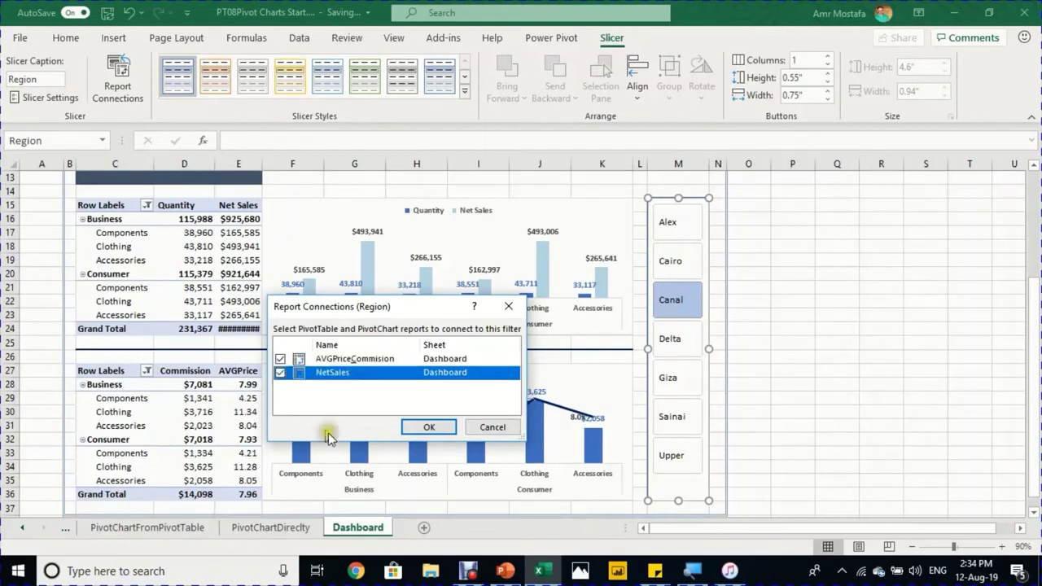
click(427, 427)
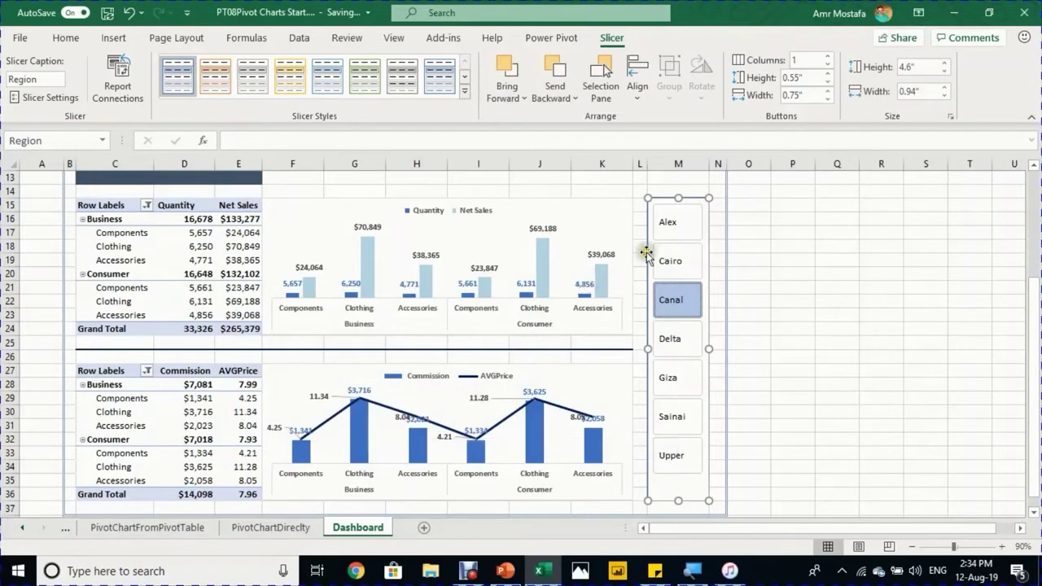
Check that both reports respond to Alex, Cairo and Canal in turn, and clear the Region filter
click(673, 222)
click(664, 263)
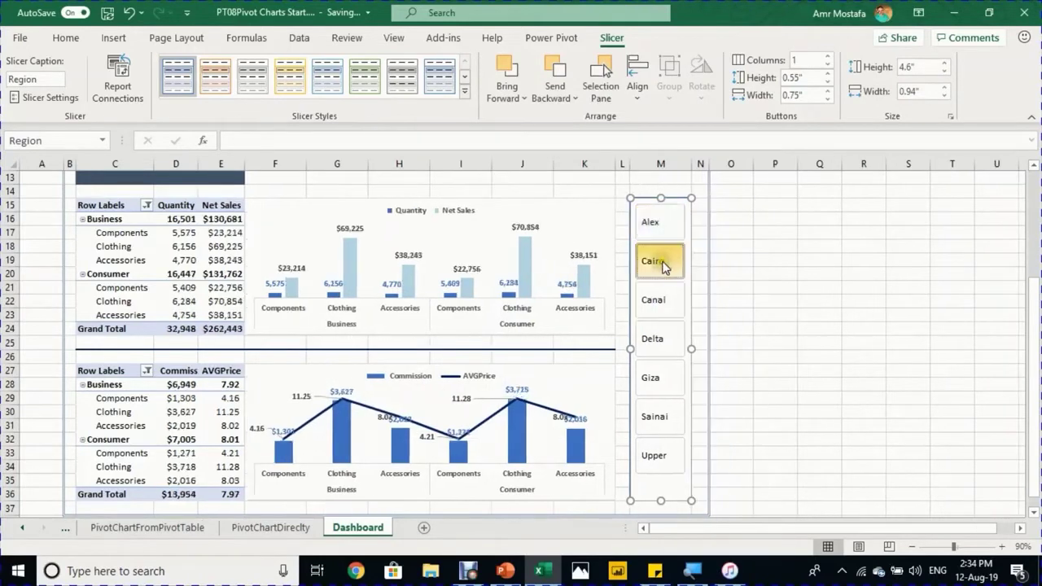
click(662, 304)
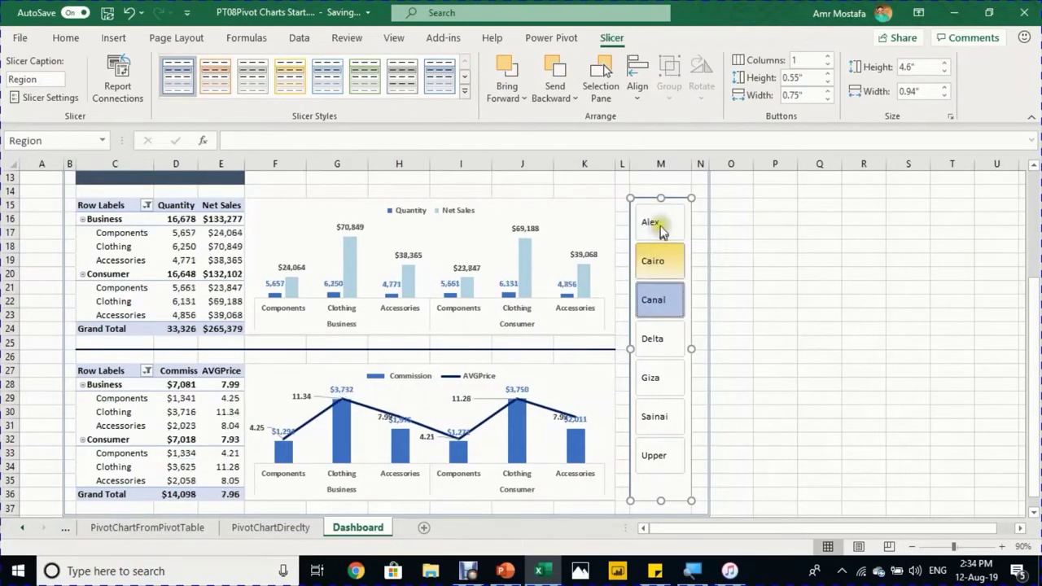
right_click(669, 199)
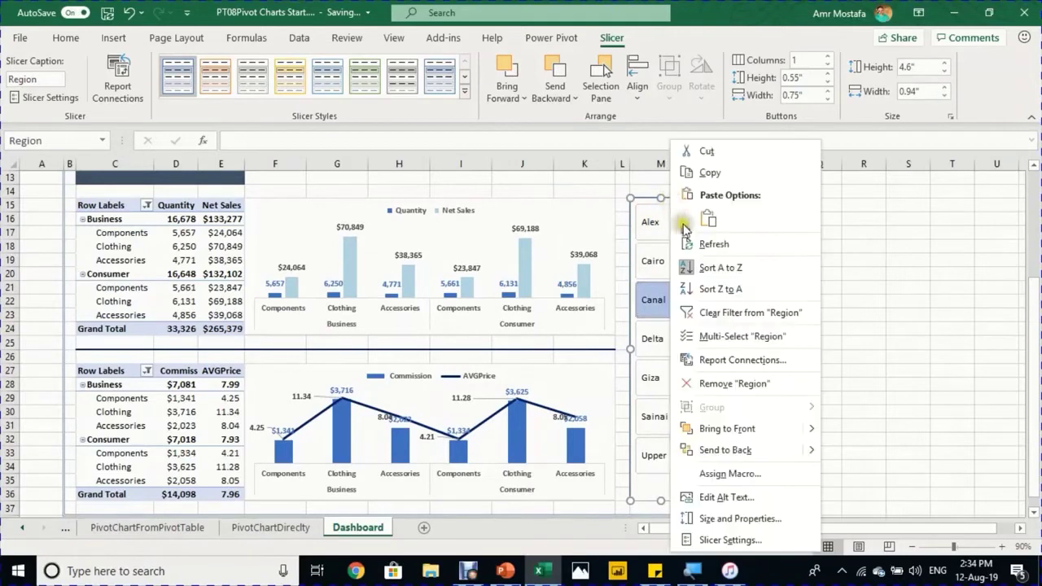
click(707, 318)
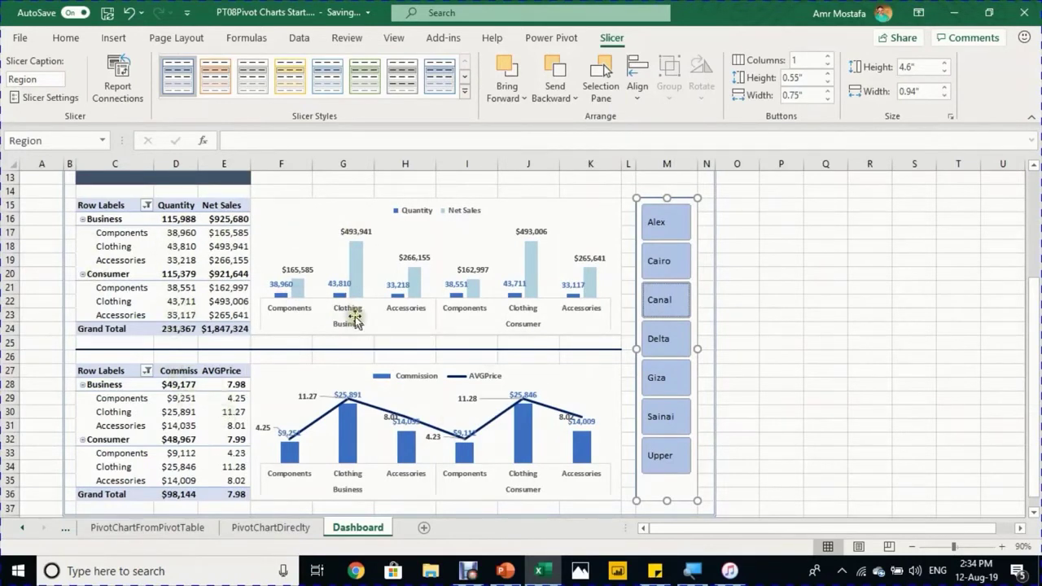
Turn off autofitting of column widths on update for the NetSales pivot table
click(213, 243)
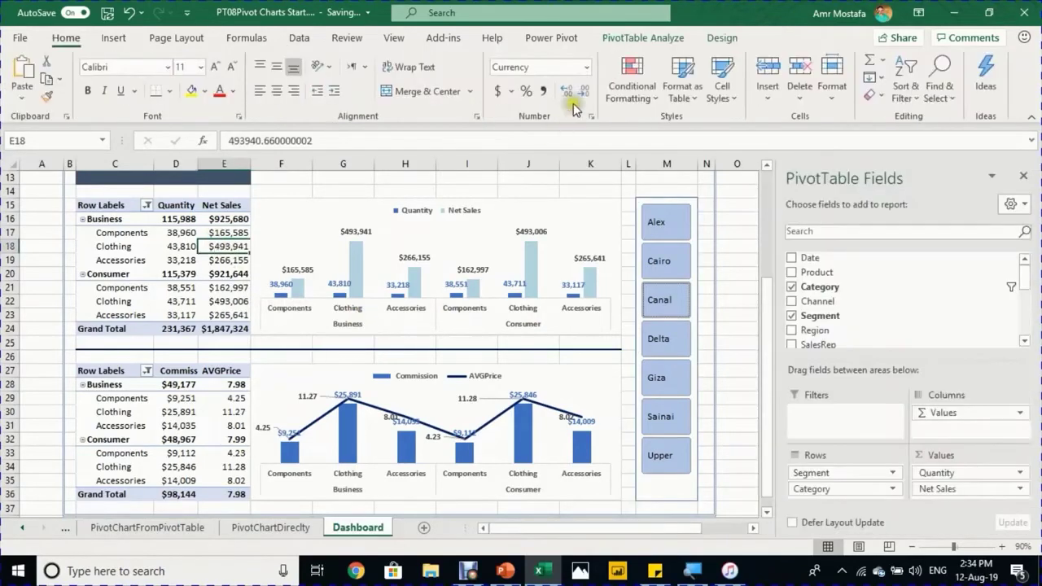
click(655, 39)
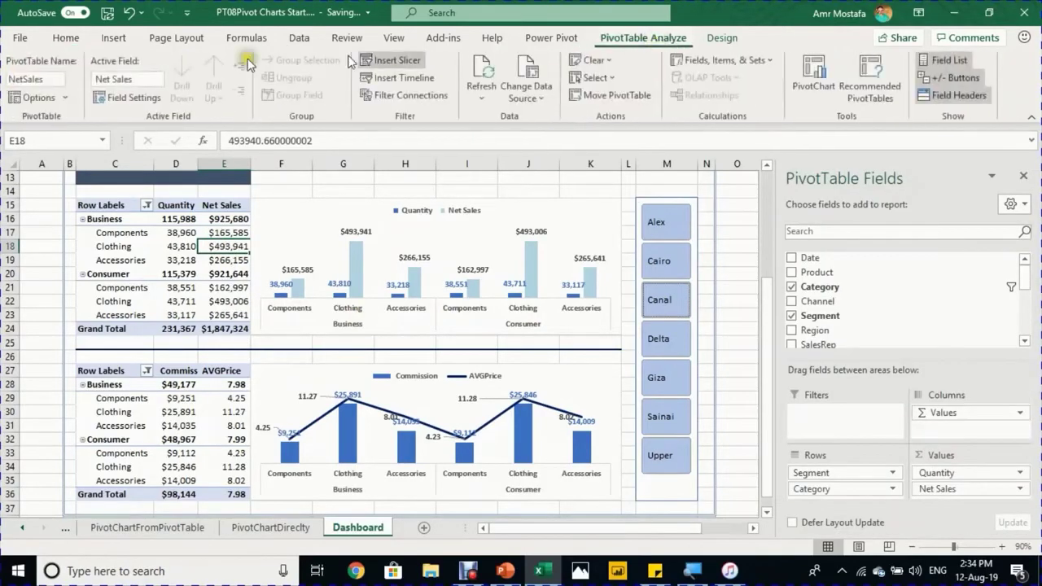
click(38, 97)
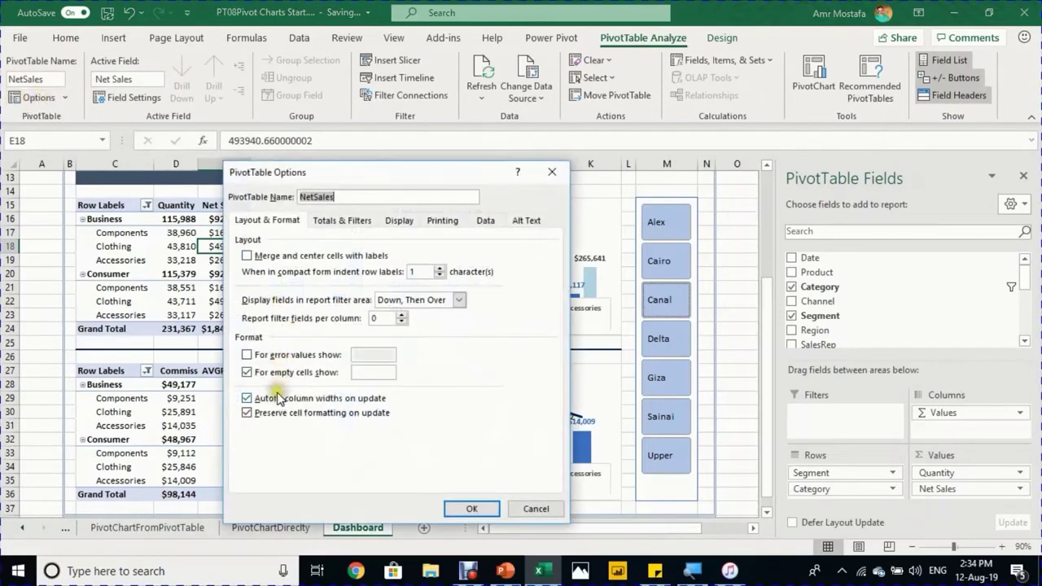
click(257, 399)
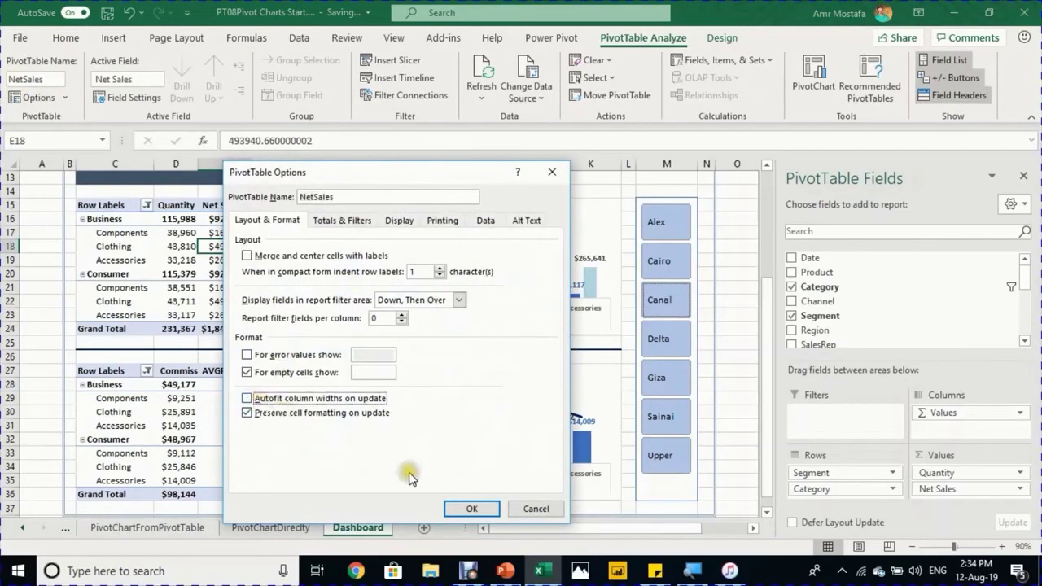
click(459, 507)
click(208, 398)
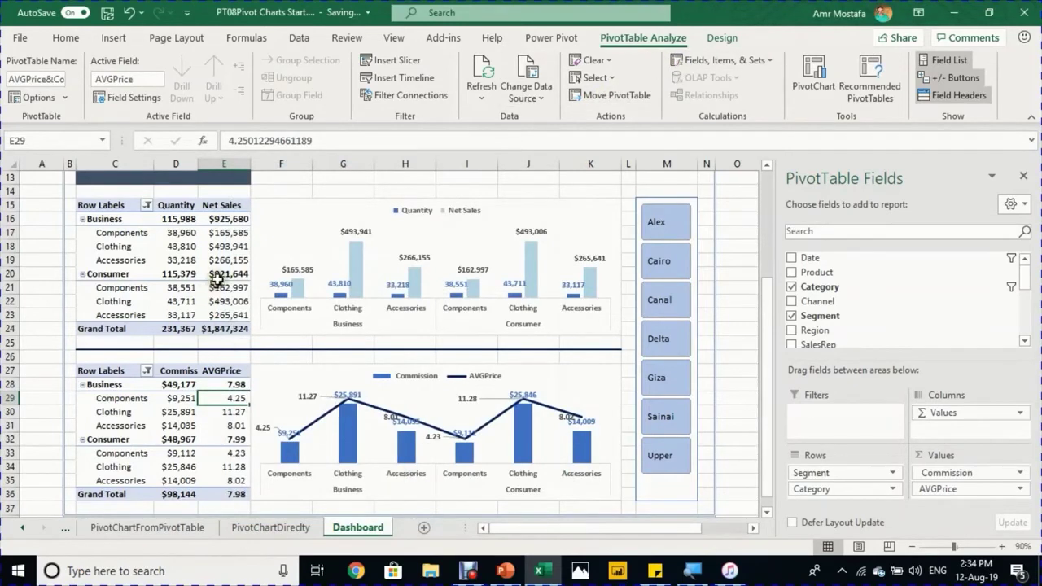
Move the Date timeline from the PivotChartDireclty sheet to cell F7 of the Dashboard and stretch it through column M and row 13
scroll(244, 277, up, 1)
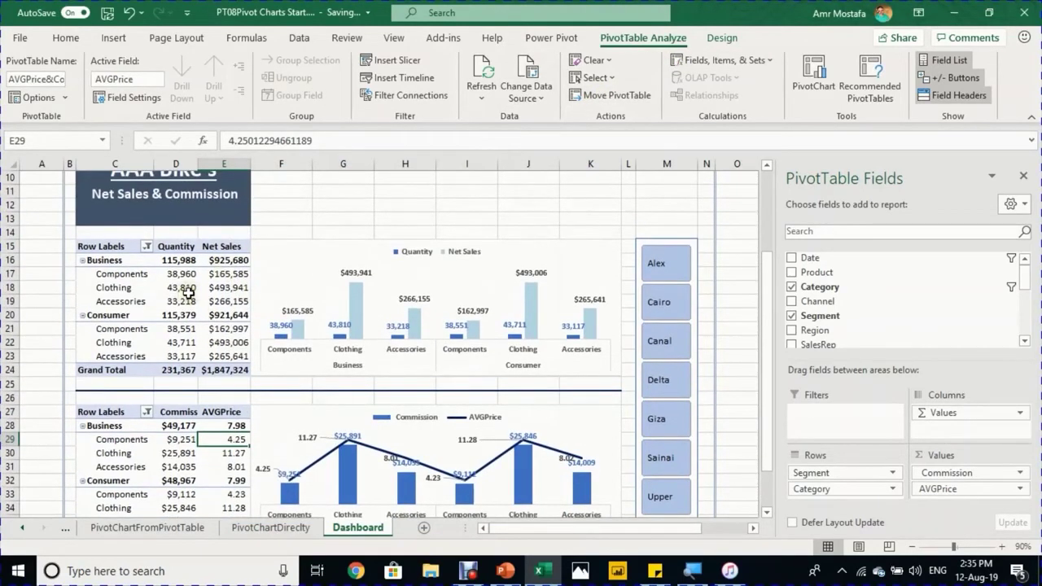
click(303, 527)
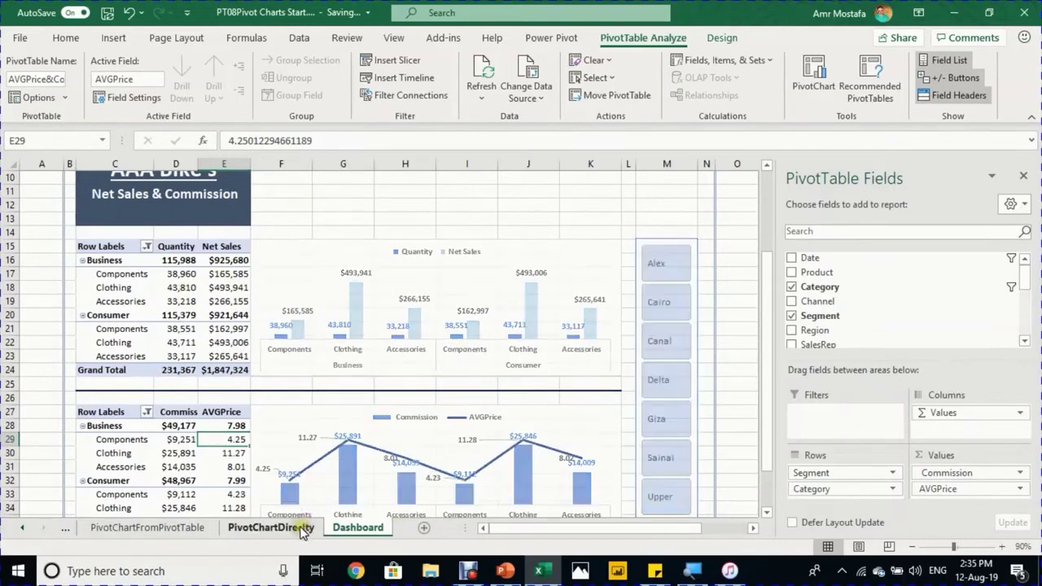
click(370, 429)
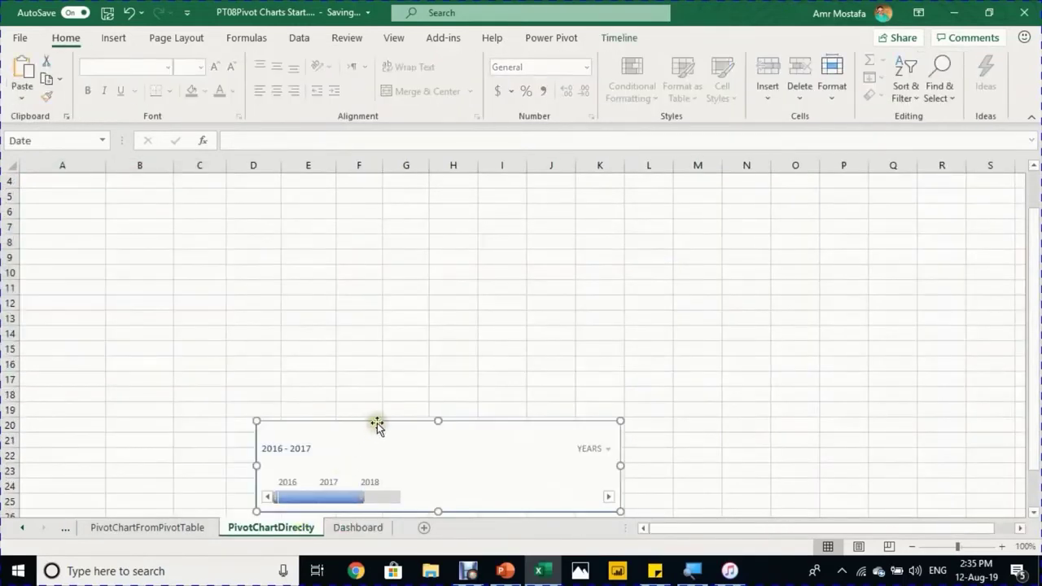
key(Delete)
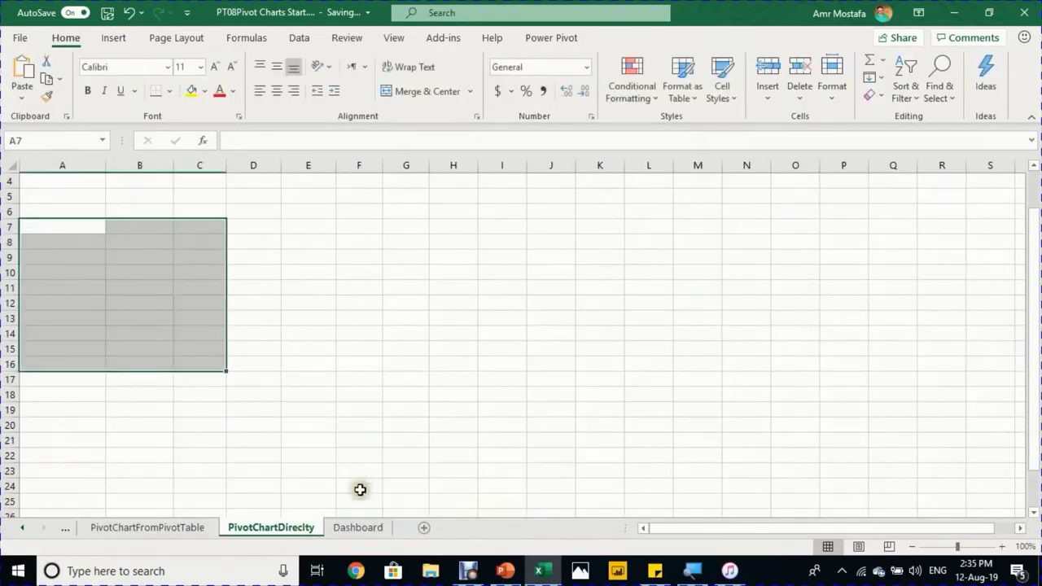
click(358, 528)
scroll(304, 242, up, 3)
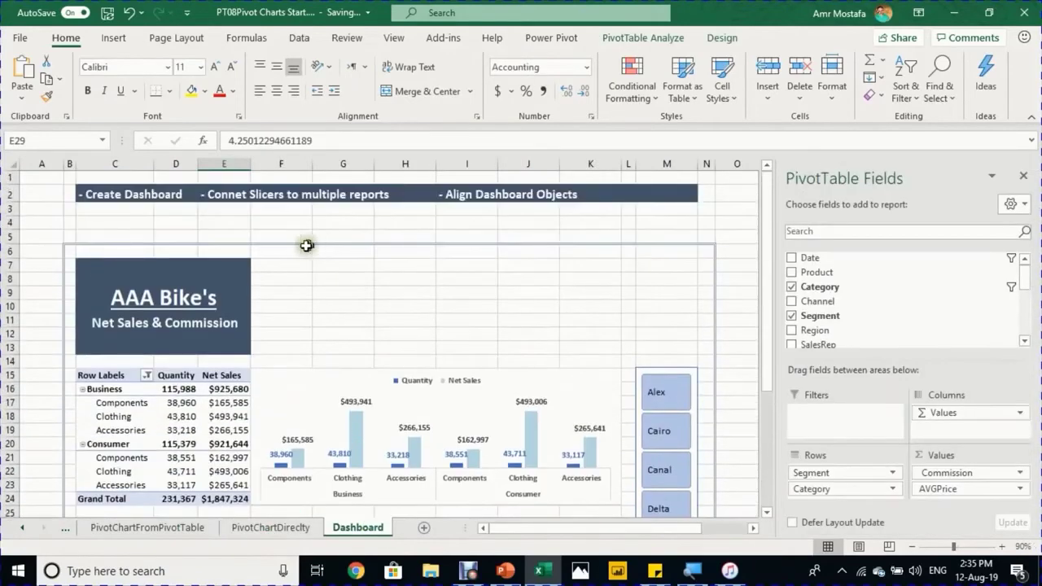
click(286, 261)
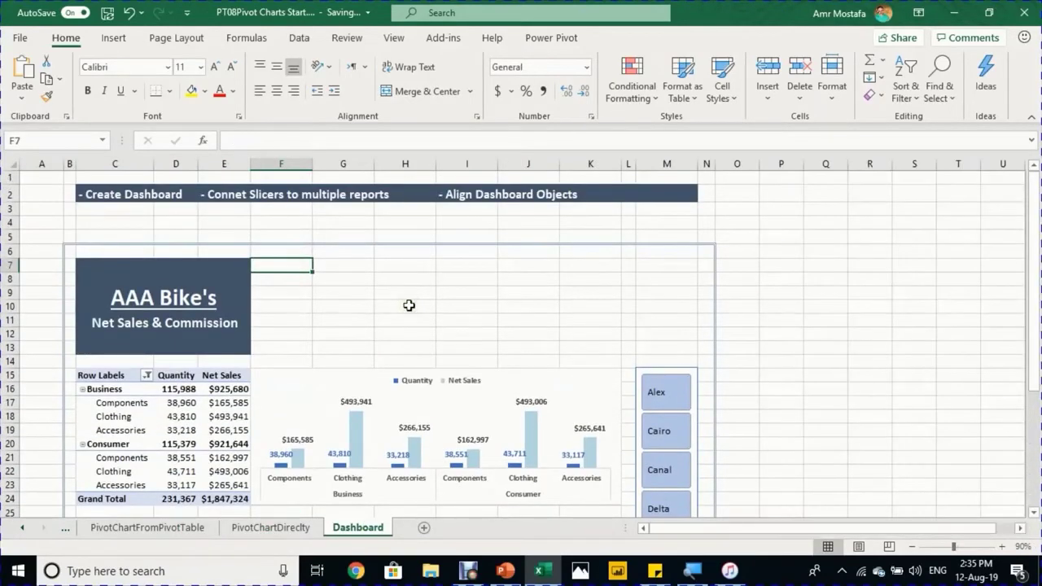
key(ctrl+v)
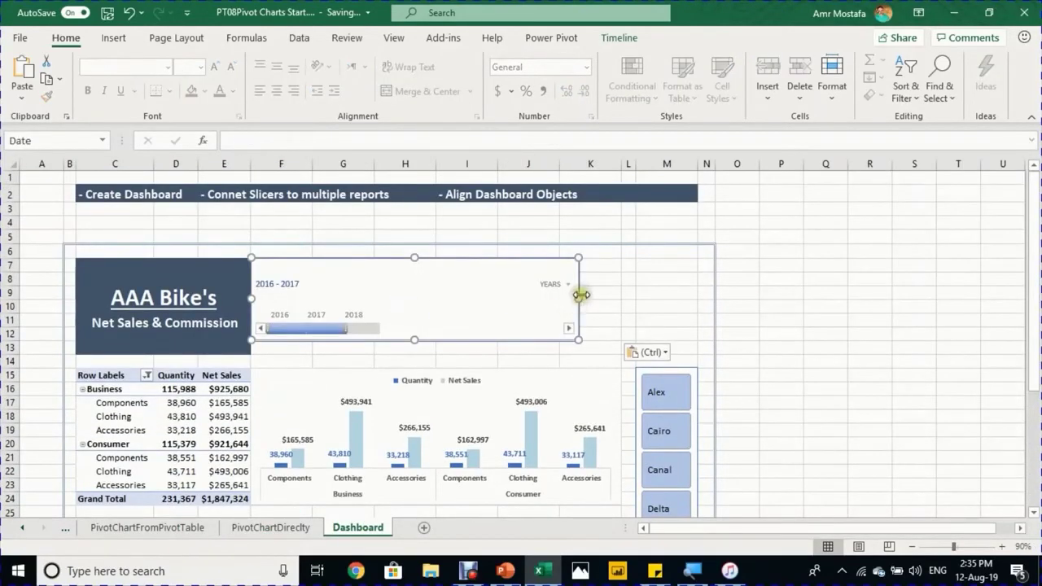
click(768, 295)
Hide the gridlines, formula bar and headings on the Dashboard sheet and collapse the ribbon
scroll(769, 301, down, 4)
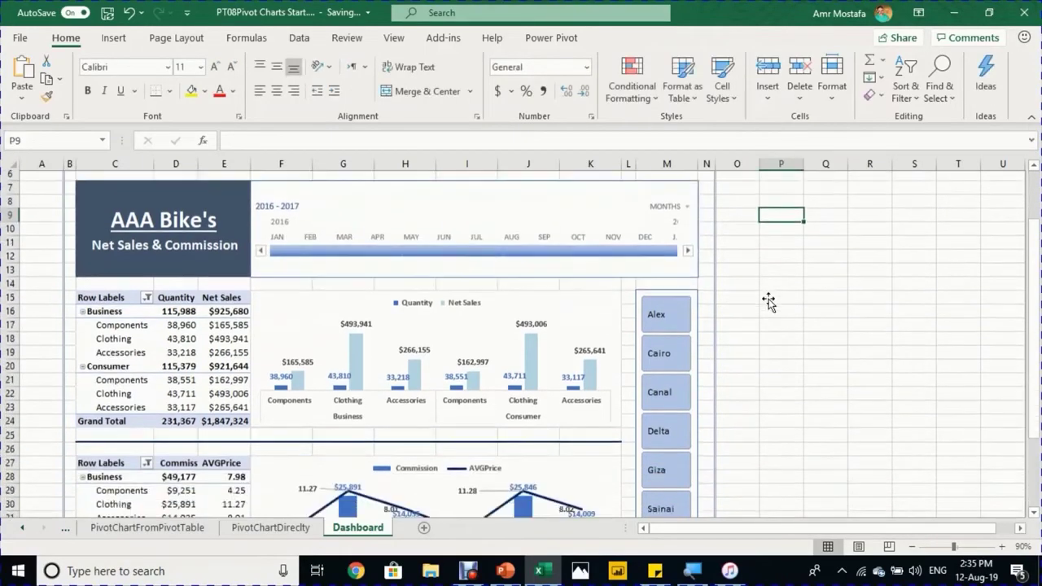
scroll(769, 301, down, 1)
scroll(768, 301, up, 4)
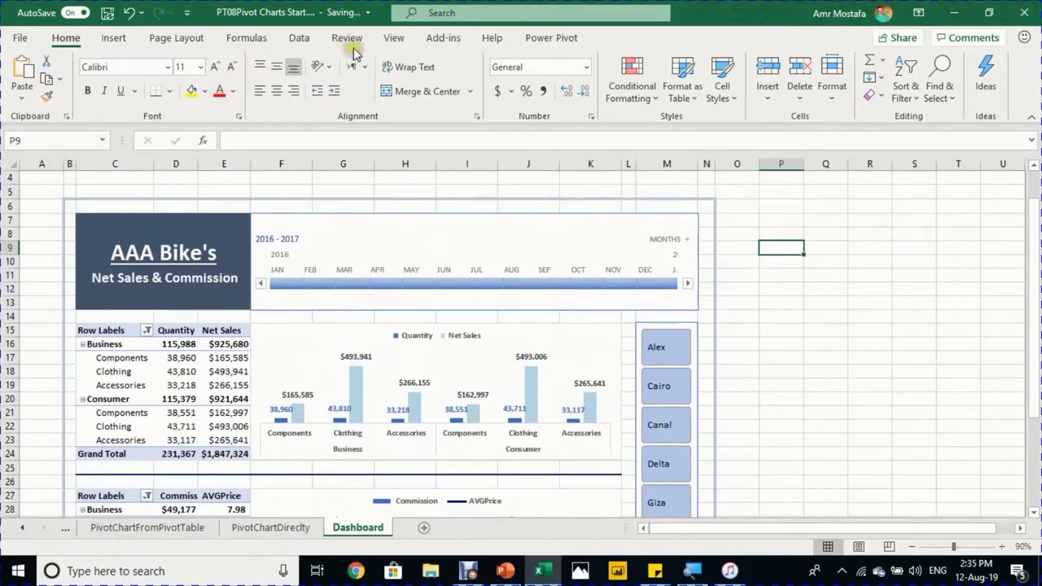
click(391, 42)
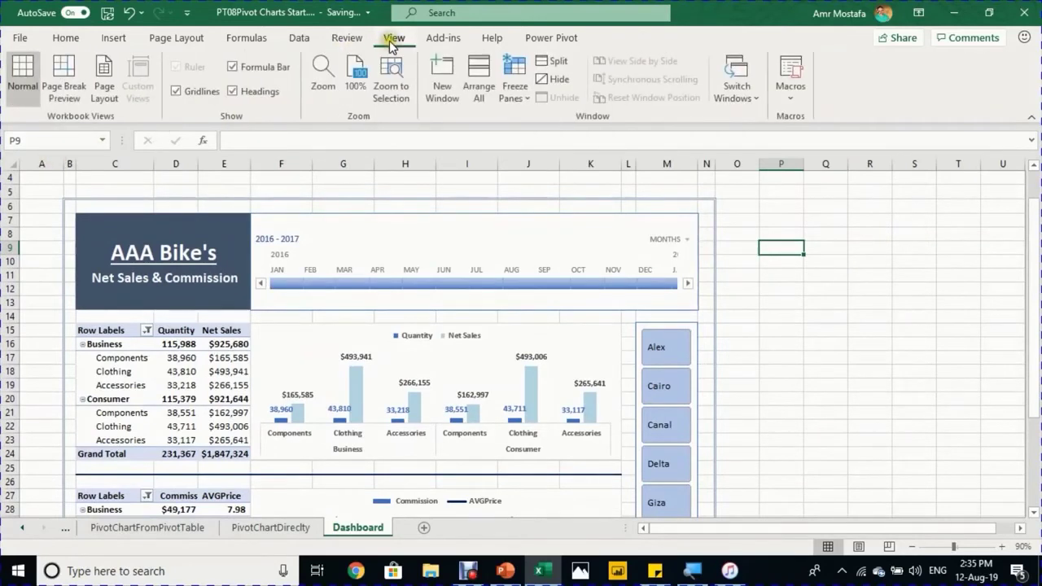
click(203, 92)
click(252, 72)
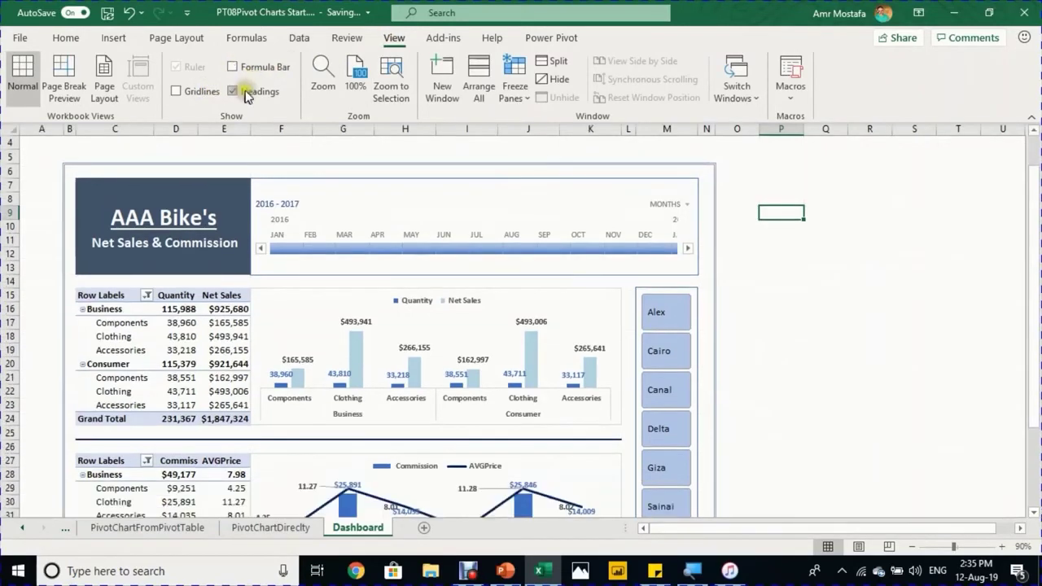
click(244, 90)
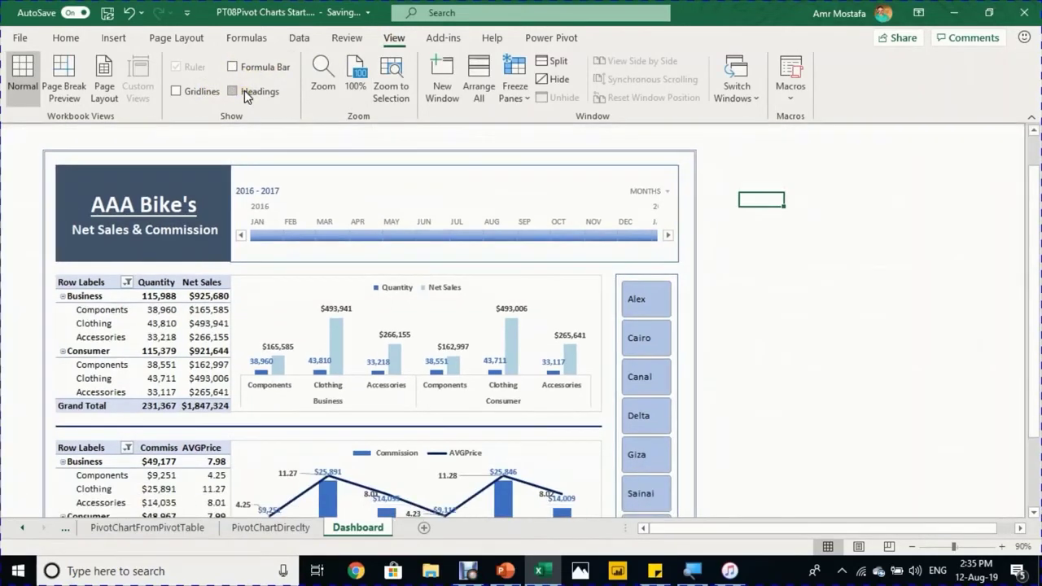
click(1033, 122)
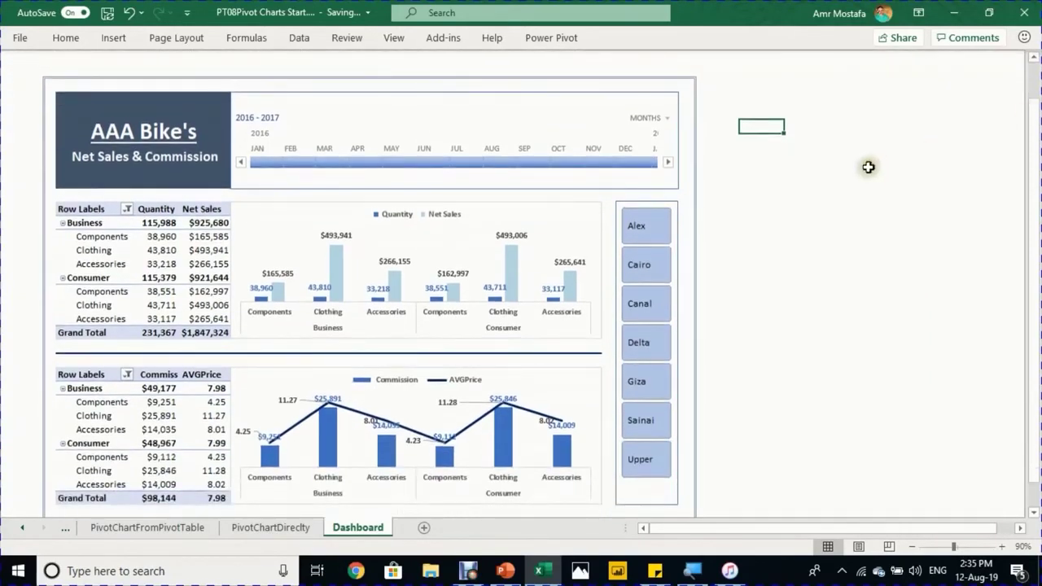
Look over the cleaned dashboard and check which reports respond to January 2016 and February 2016 on the Date timeline
click(866, 178)
scroll(866, 178, down, 1)
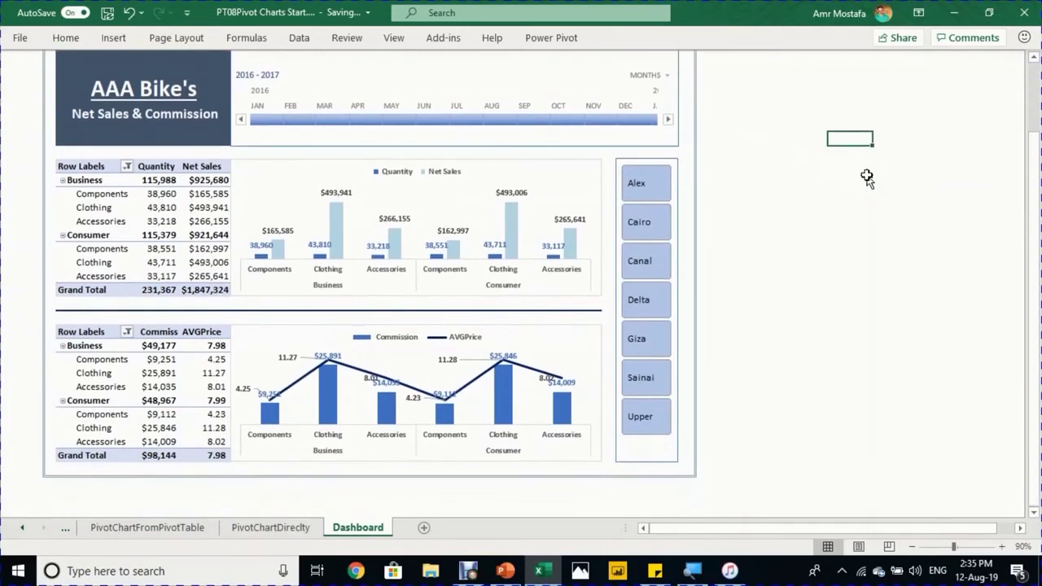
scroll(863, 173, up, 1)
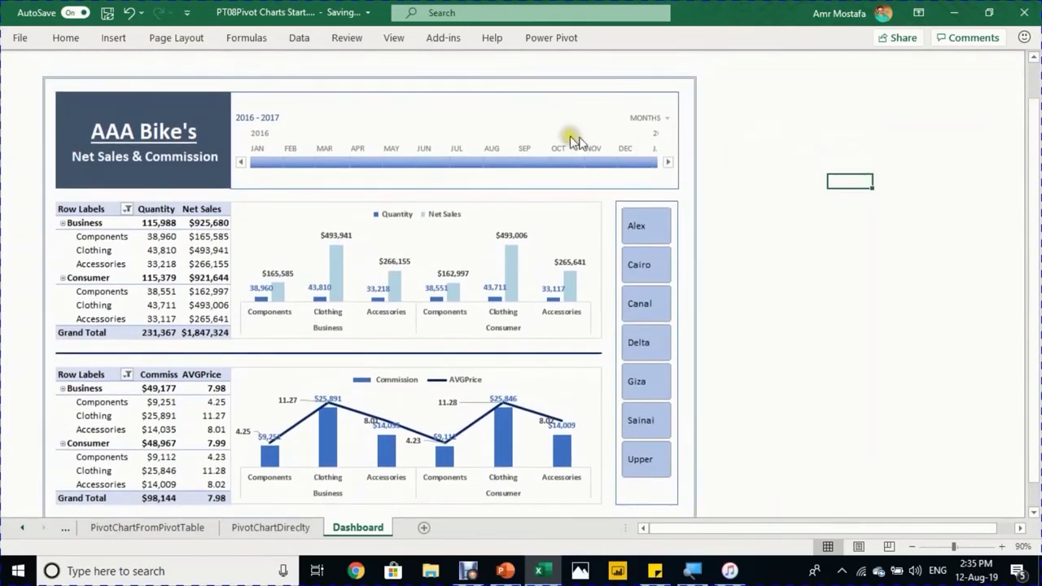
click(277, 160)
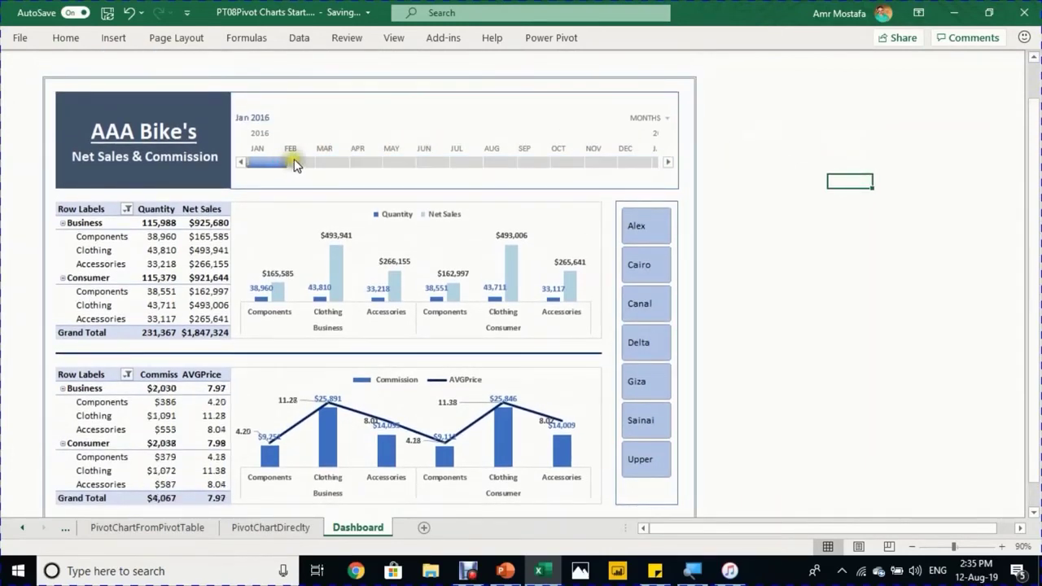
click(294, 161)
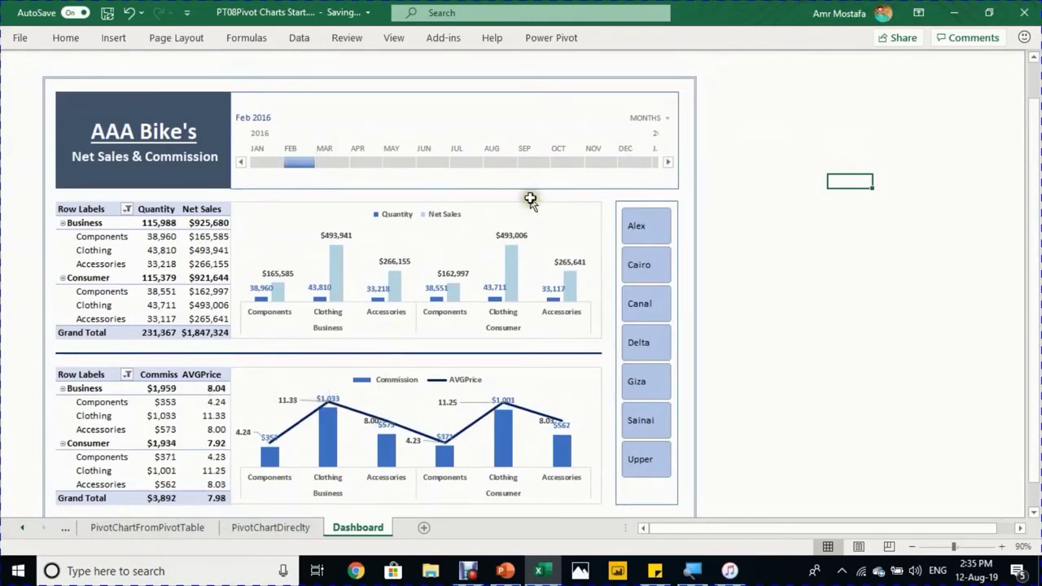
Connect the Date timeline to the NetSales pivot table as well and filter both reports to April 2016
click(550, 93)
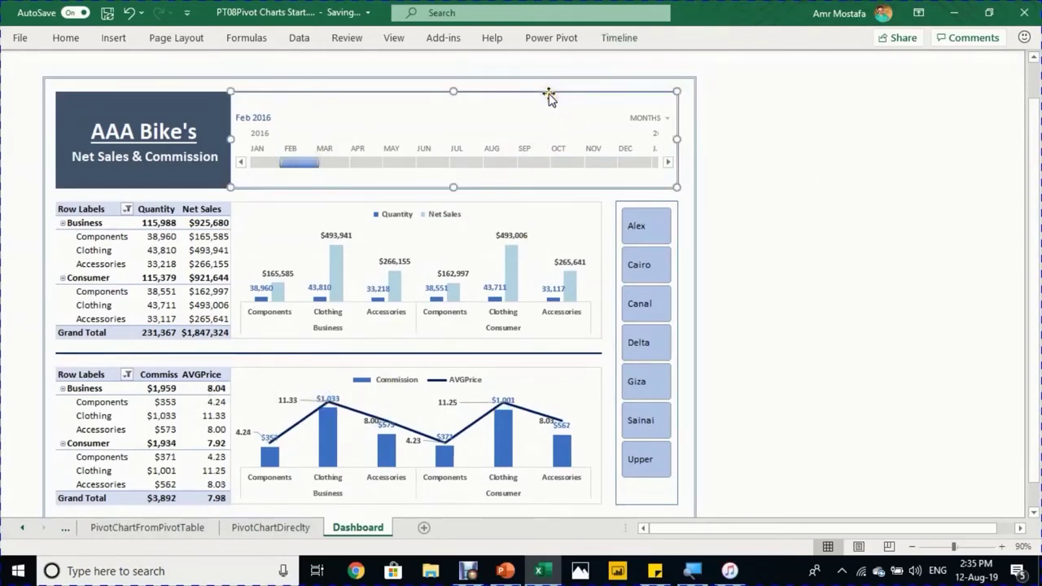
click(615, 39)
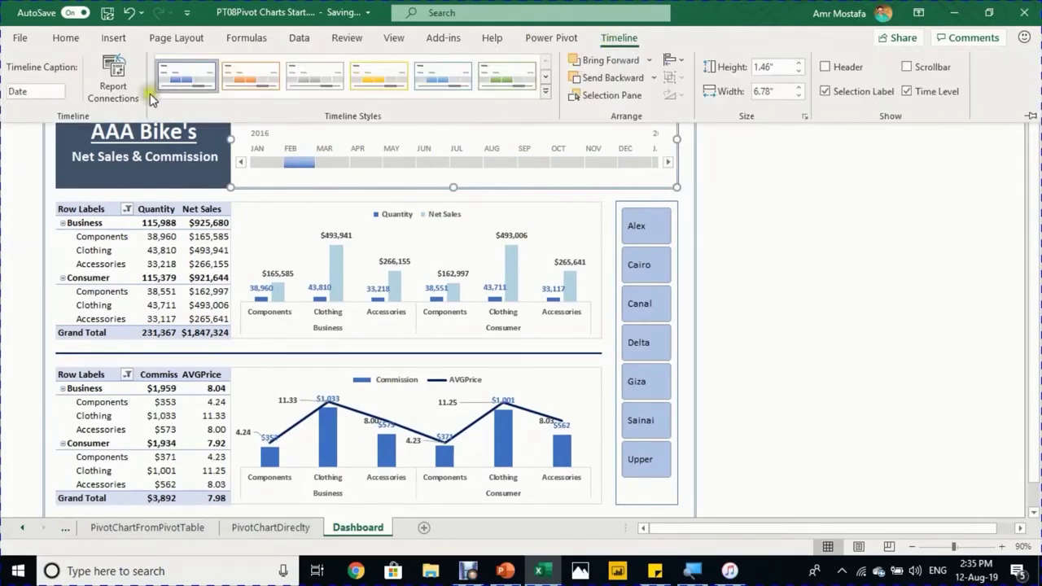
click(120, 97)
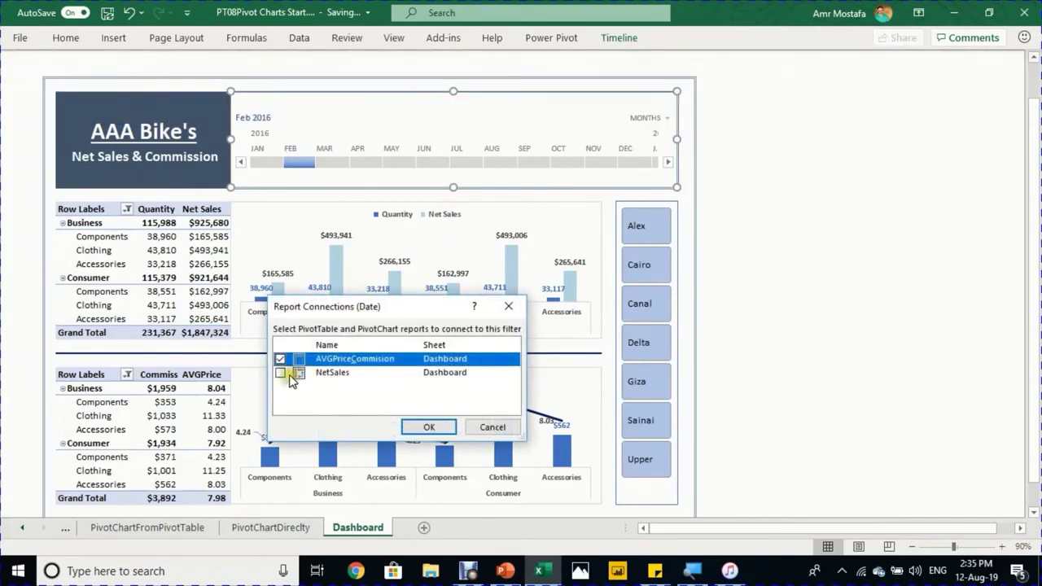
click(280, 373)
click(425, 426)
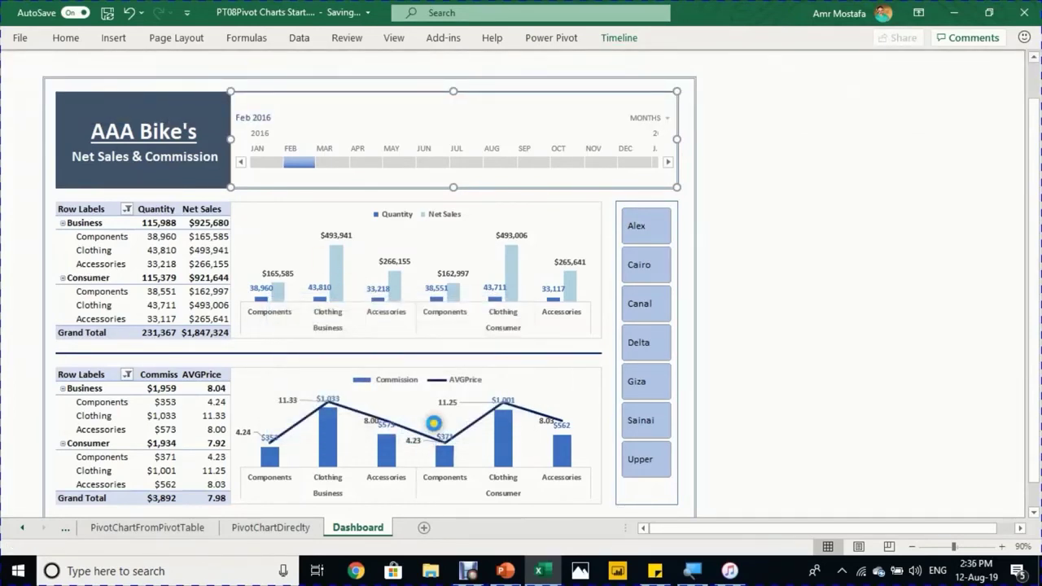
click(350, 163)
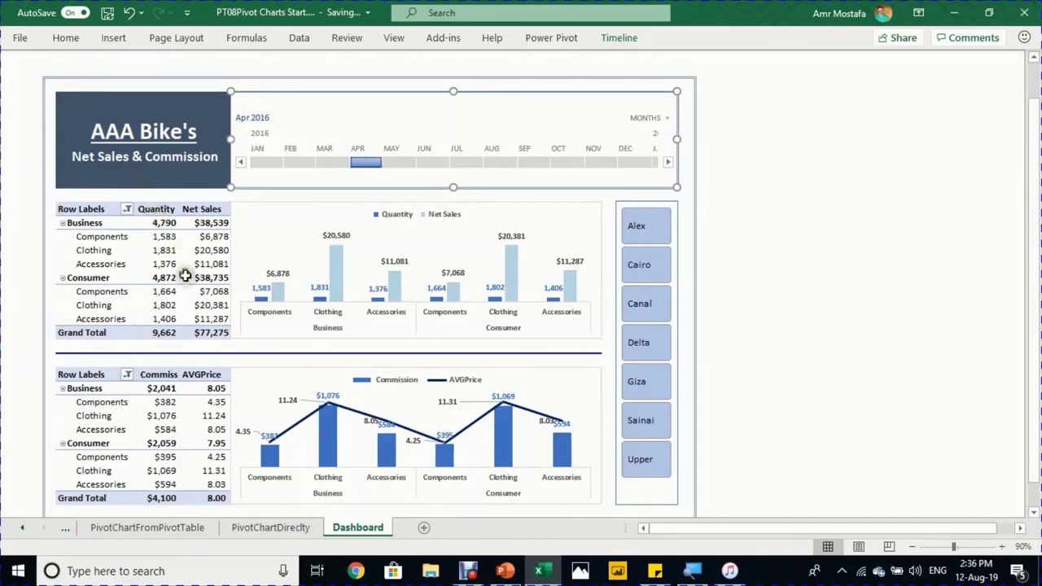
mouse_move(187, 277)
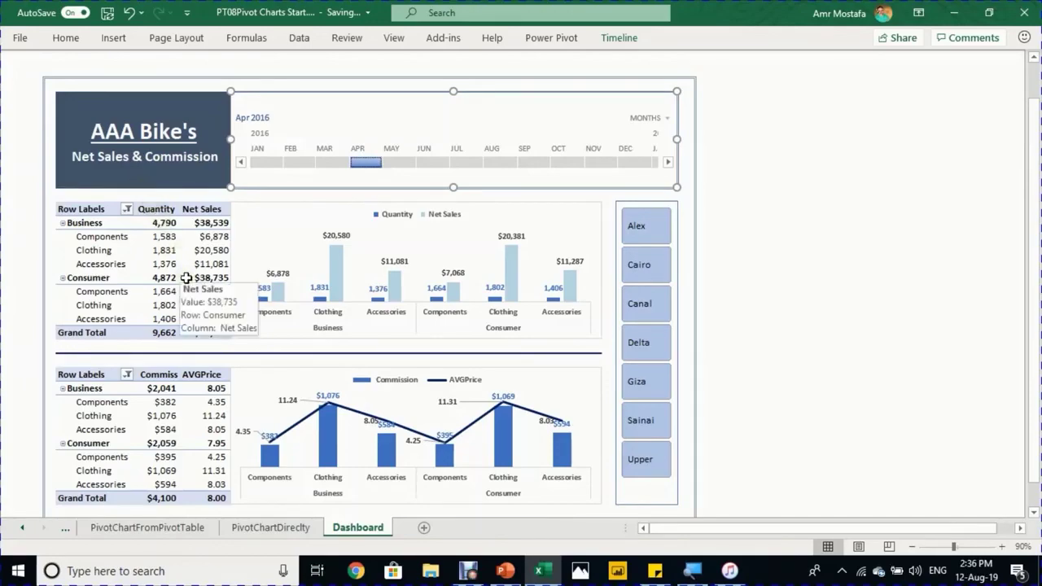